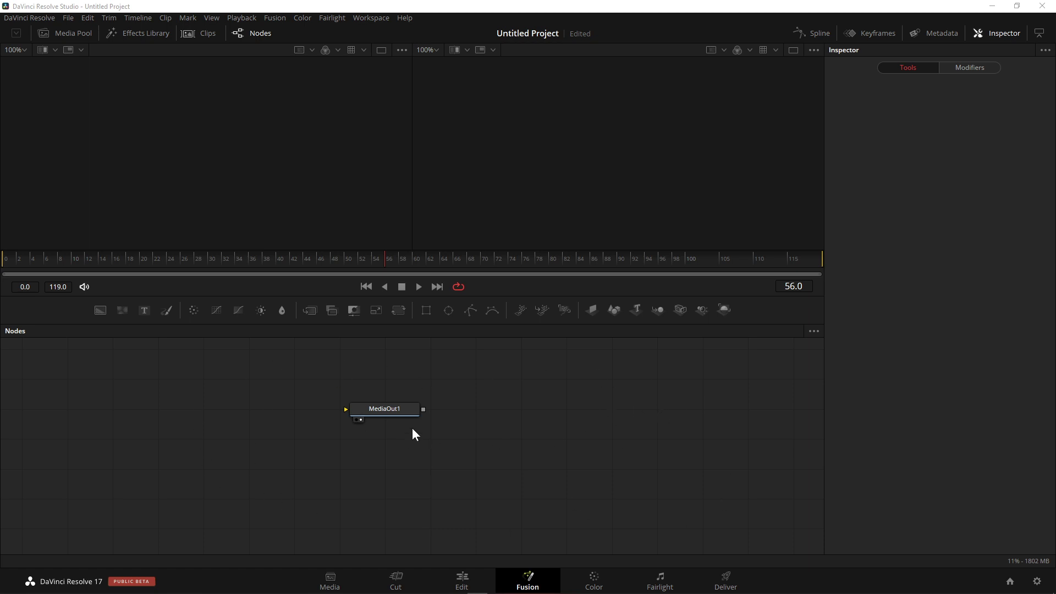
Step: Make room by moving MediaOut1 away, add a Background node well before it, and set the background's Red to 1.0
left_click_drag(400, 414, 631, 447)
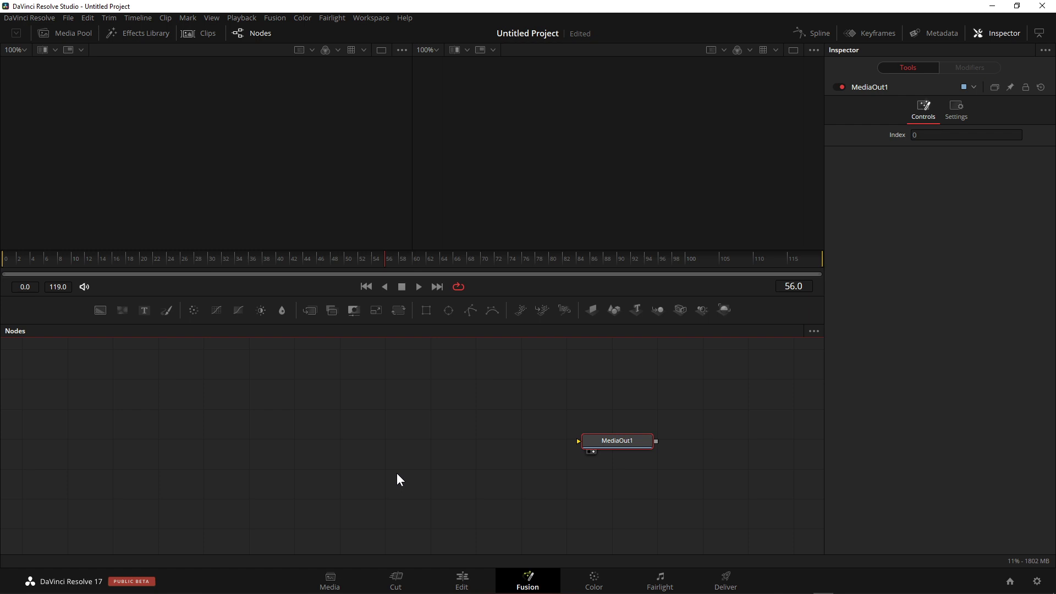
left_click_drag(622, 442, 610, 433)
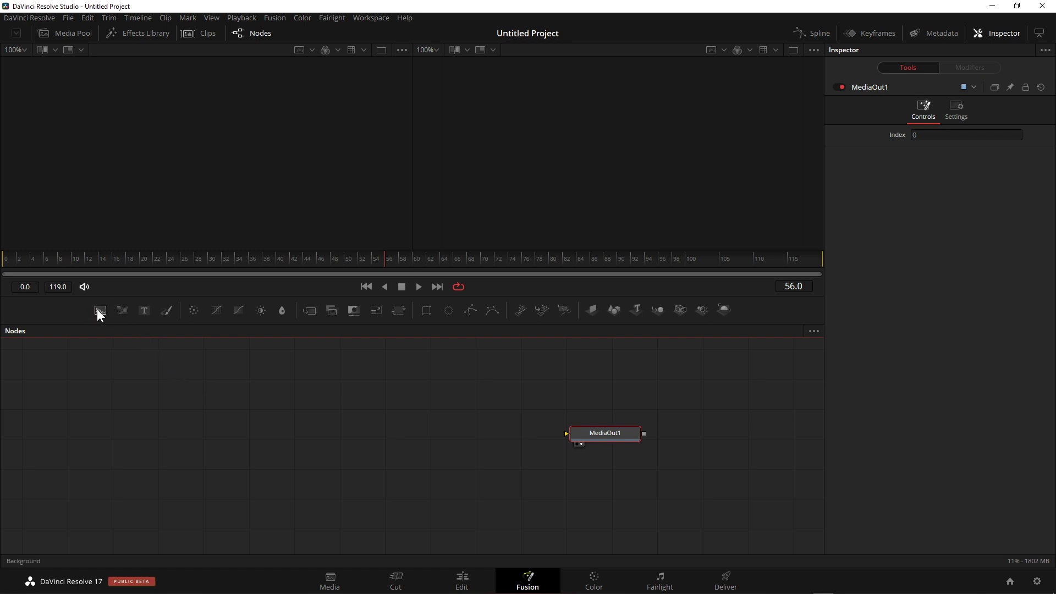
left_click_drag(98, 309, 154, 447)
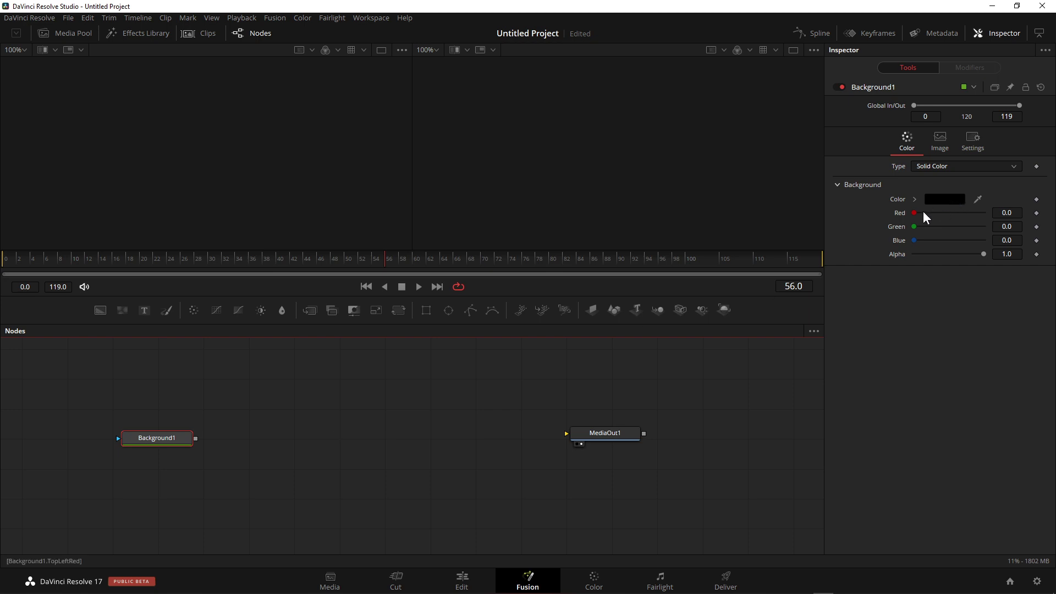
left_click_drag(914, 213, 986, 213)
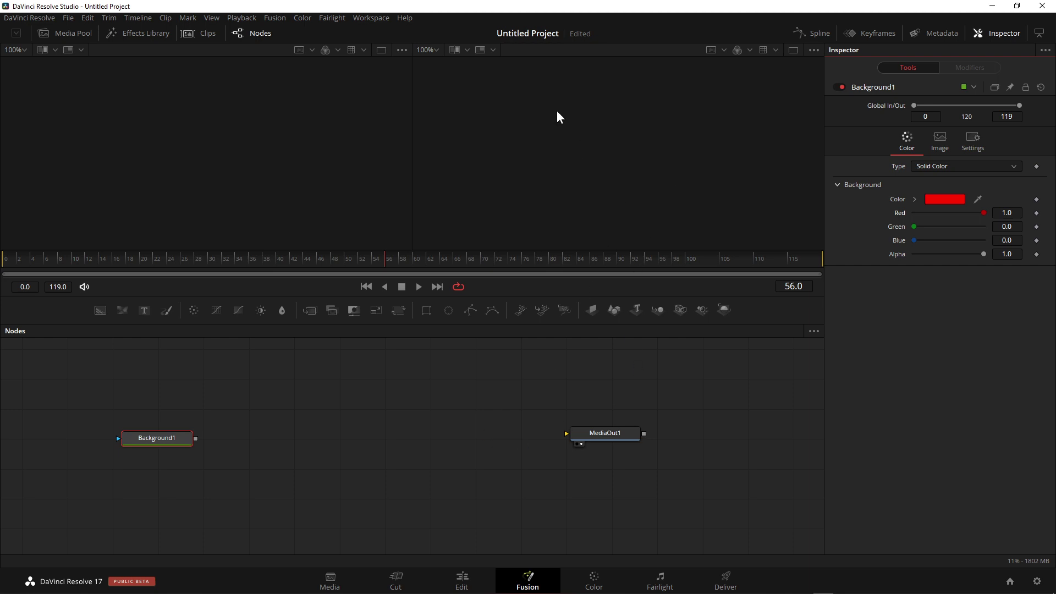
Step: Connect Background1's output to MediaOut1 and move both nodes lower in the node graph
left_click(195, 438)
left_click_drag(195, 438, 375, 390)
left_click_drag(497, 380, 567, 434)
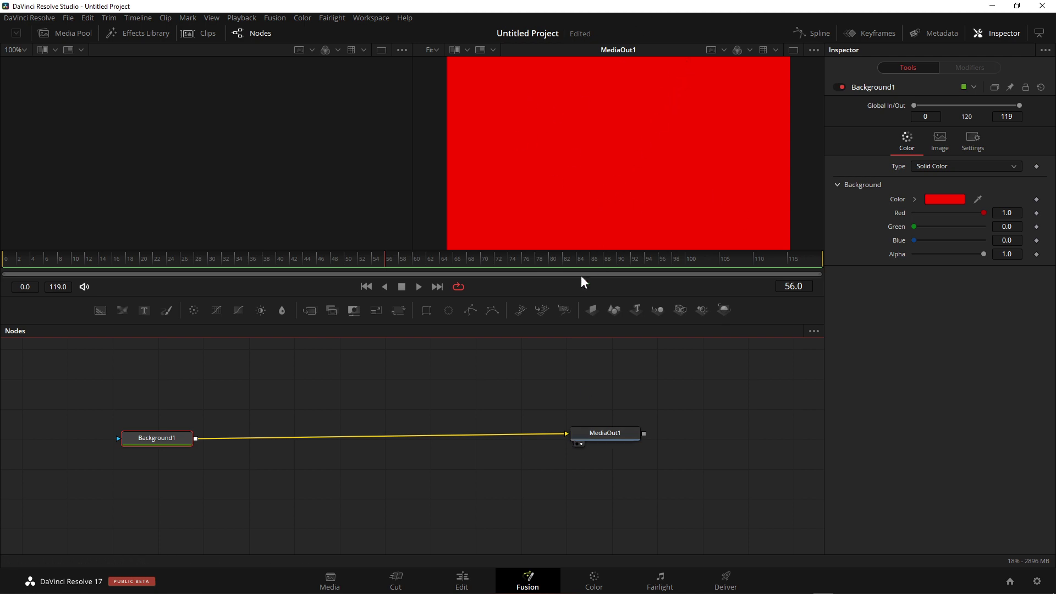
left_click_drag(121, 398, 659, 463)
left_click_drag(607, 436, 625, 504)
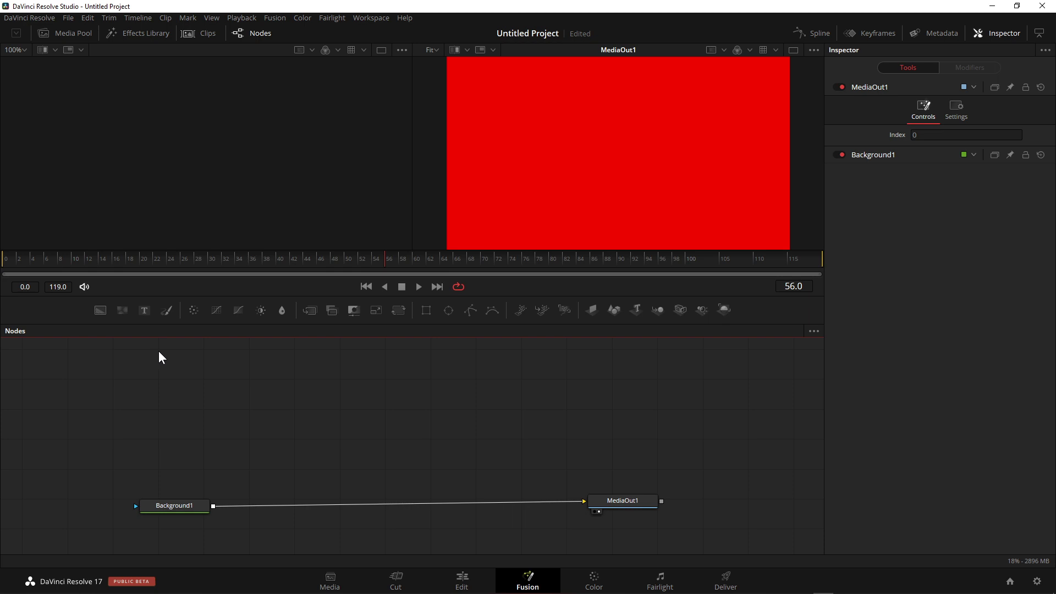
Step: Add a Text node above the Background1 connection and set its text to "ciao"
left_click_drag(145, 318, 316, 394)
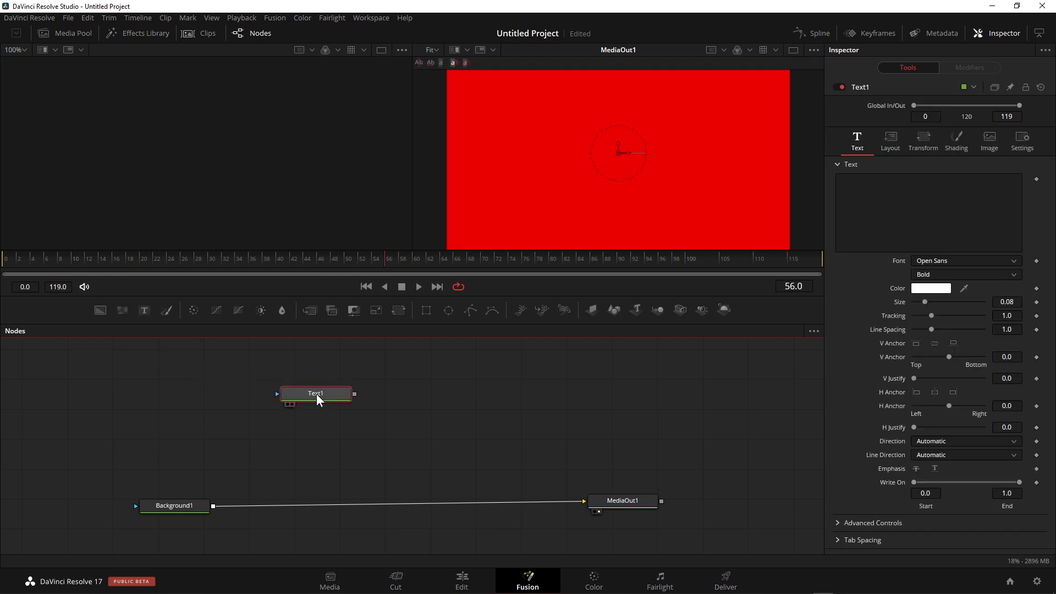
left_click(851, 199)
type("ciao")
left_click(493, 387)
Step: Add an unconnected Merge node below Text1 and connect Text1's output to it
left_click_drag(311, 312, 316, 460)
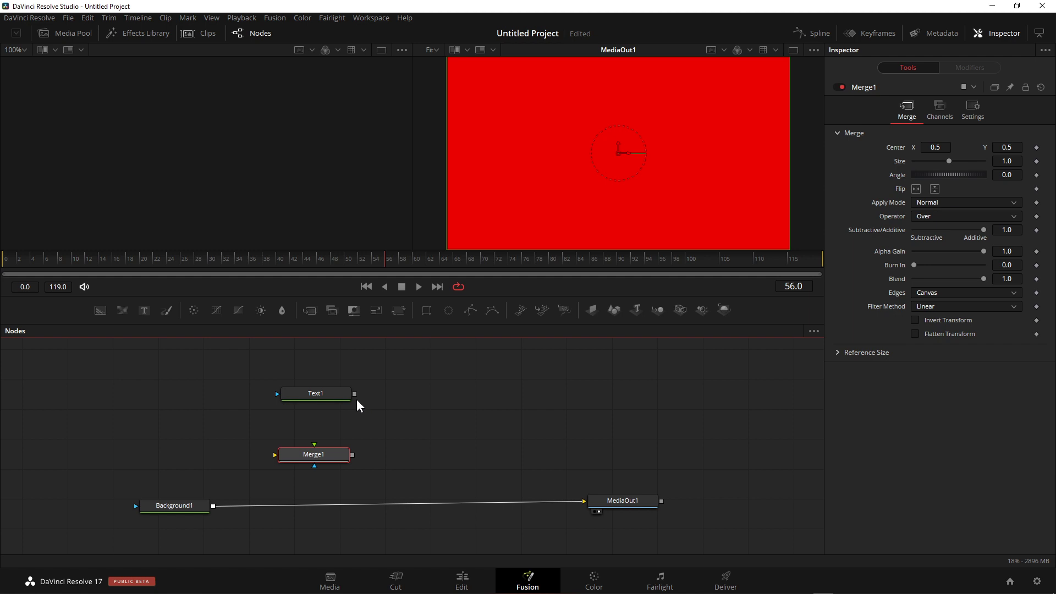
mouse_move(355, 394)
left_mouse_down()
mouse_move(390, 388)
mouse_move(352, 393)
left_mouse_up()
left_click_drag(329, 430, 331, 455)
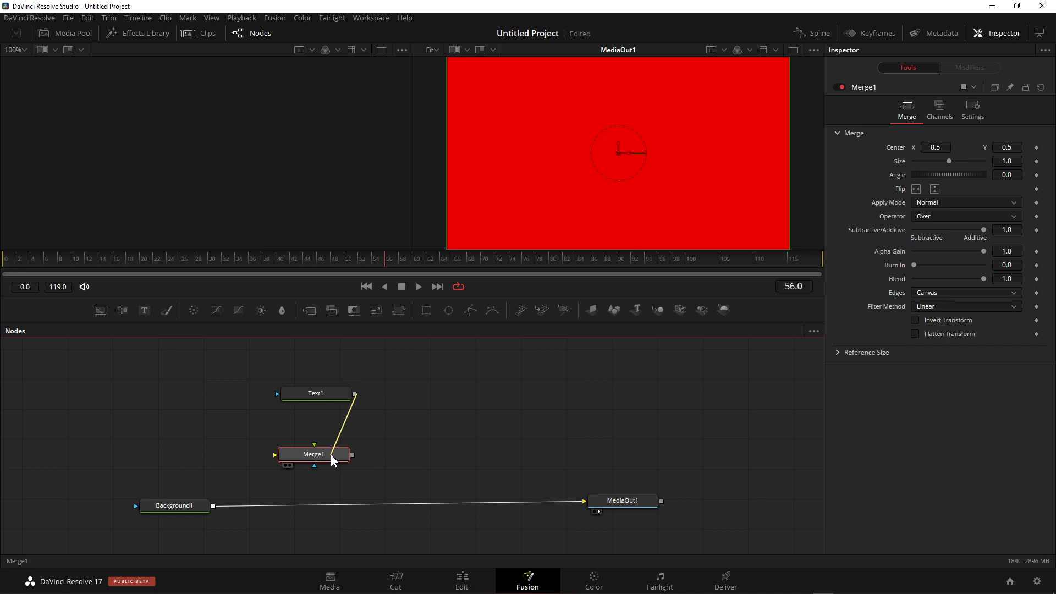
left_click_drag(331, 455, 332, 454)
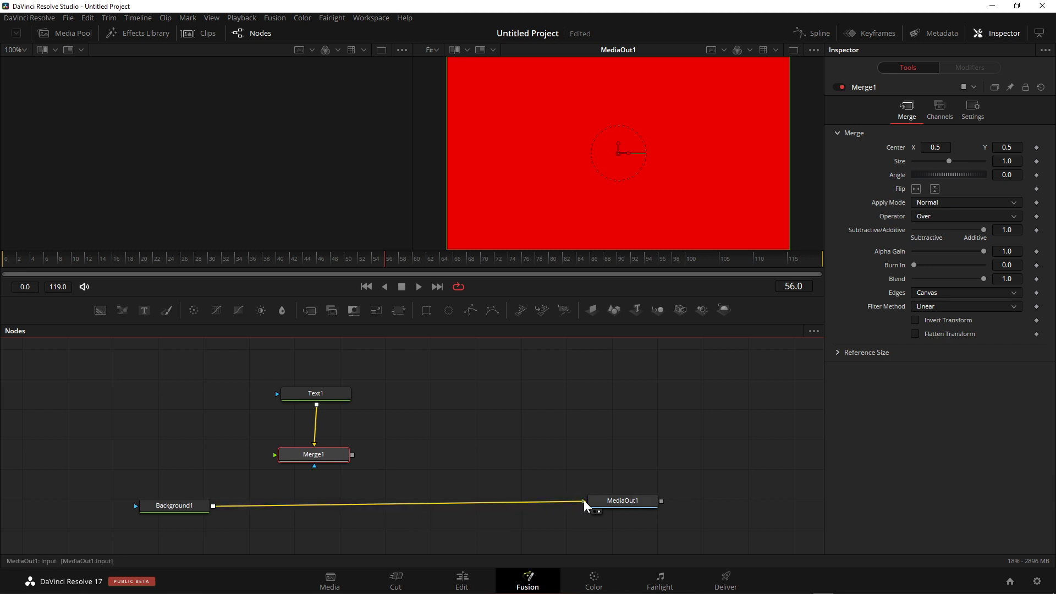
Step: Reroute Background1 into Merge1, place Merge1 in line below Text1, and connect Merge1's output to MediaOut1
left_click_drag(582, 503, 277, 454)
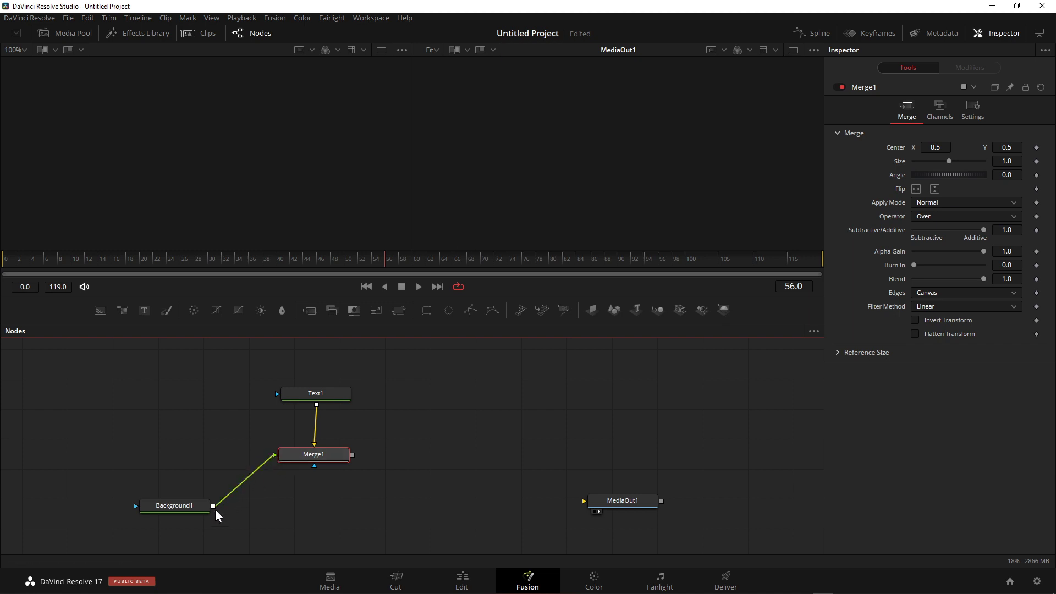
left_click_drag(342, 461, 340, 515)
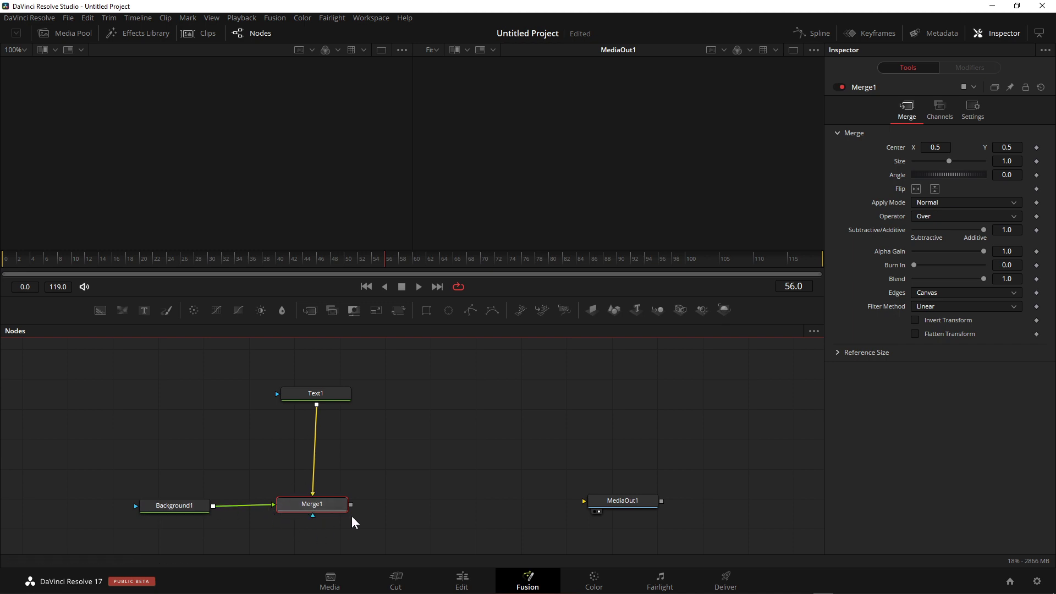
left_click_drag(311, 510, 313, 511)
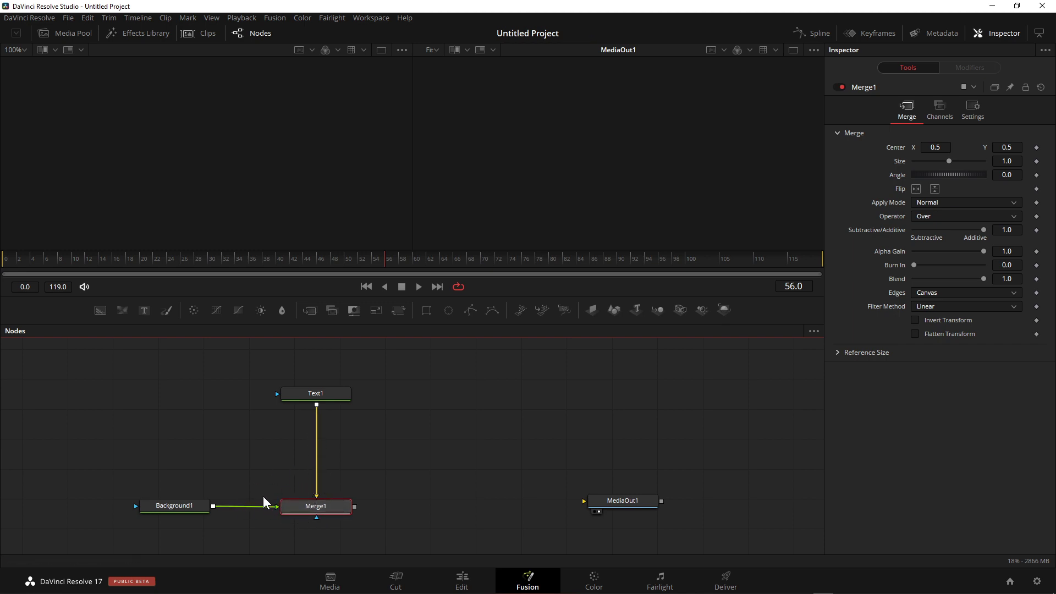
mouse_move(297, 513)
left_click_drag(306, 506, 304, 500)
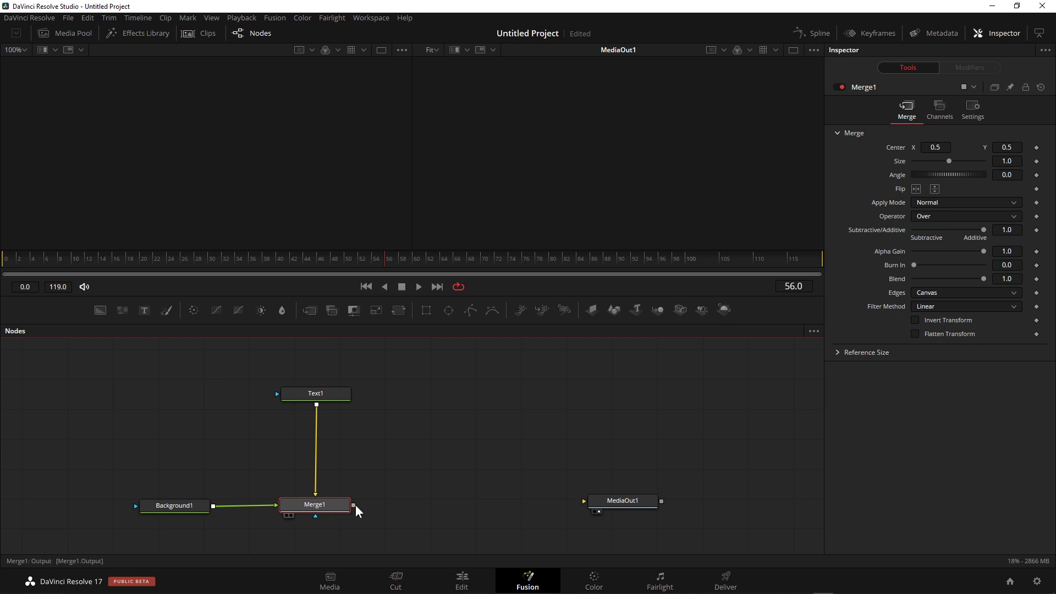
left_click_drag(354, 506, 591, 504)
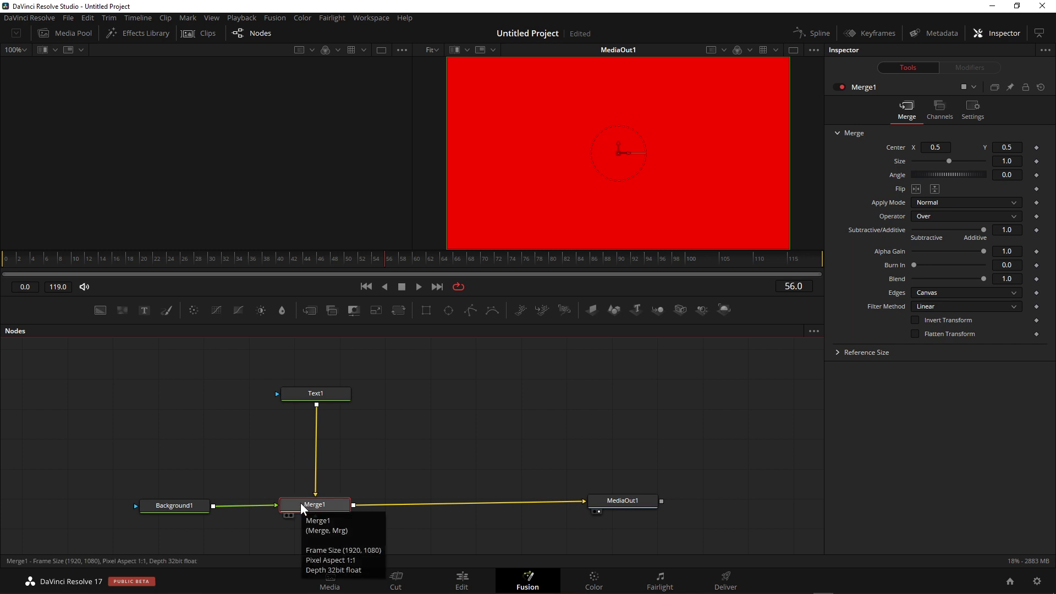
Step: Swap Merge1's foreground and background inputs so the text lies over the background, and set the merge size to 4.68
key("ctrl+t")
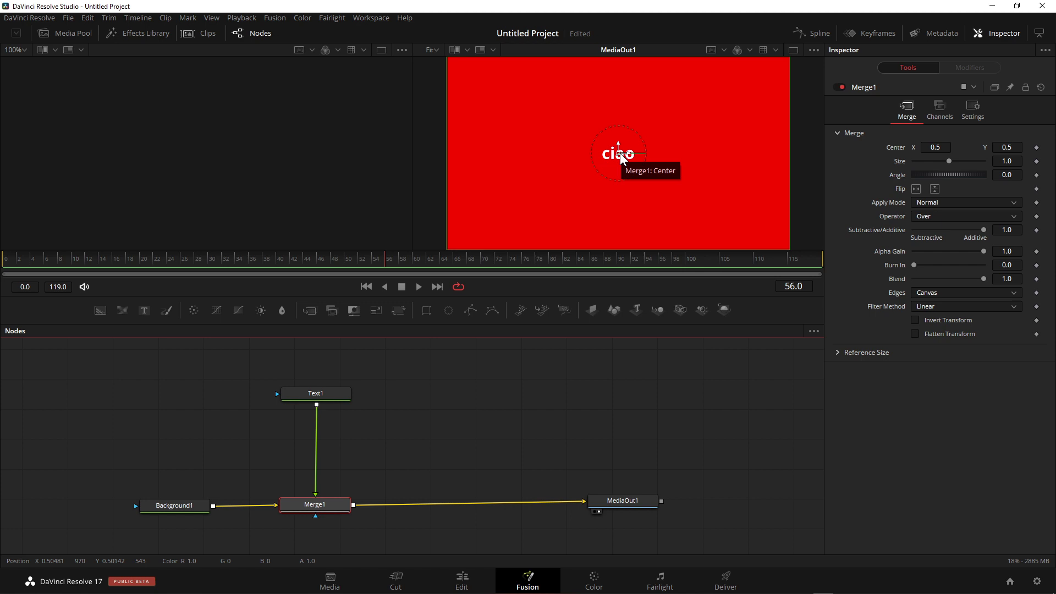
left_click_drag(949, 160, 981, 161)
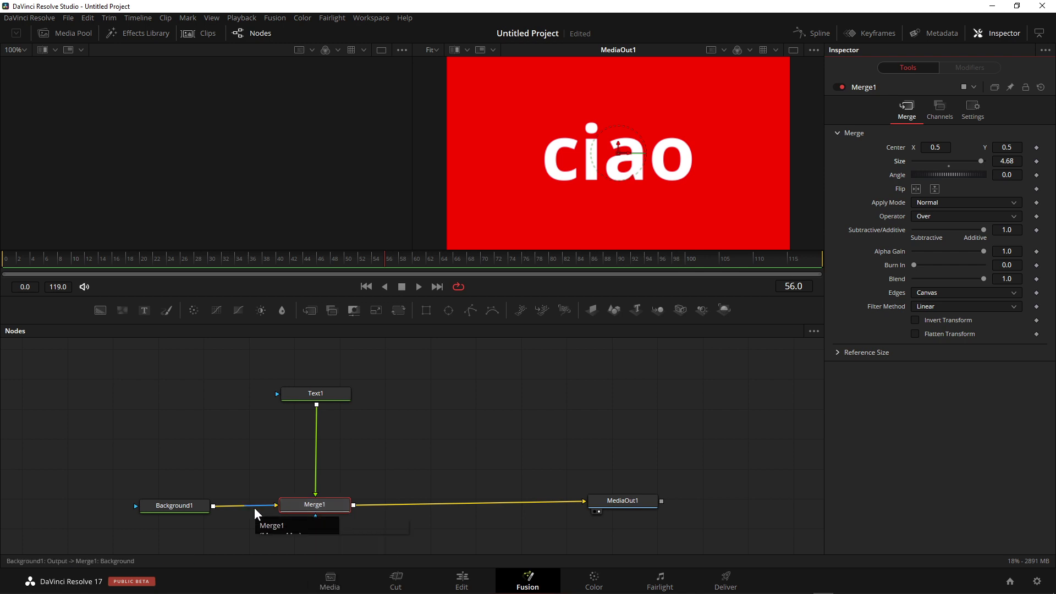
key("ctrl+t")
key("ctrl+t")
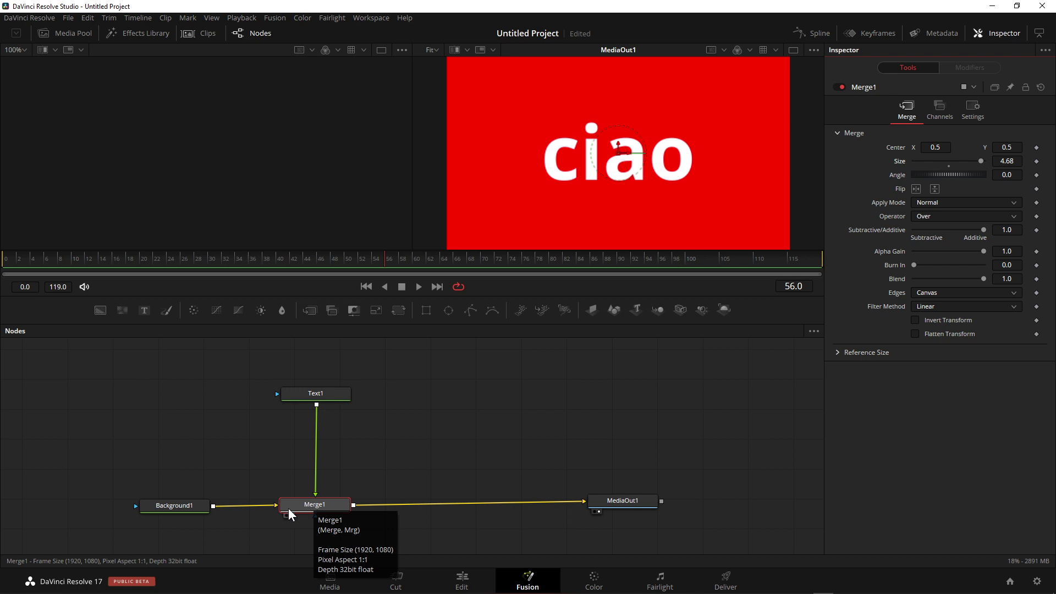
Step: Extract Merge1 from its connections and reinsert it on the line between Background1 and MediaOut1
left_click_drag(295, 501, 328, 454)
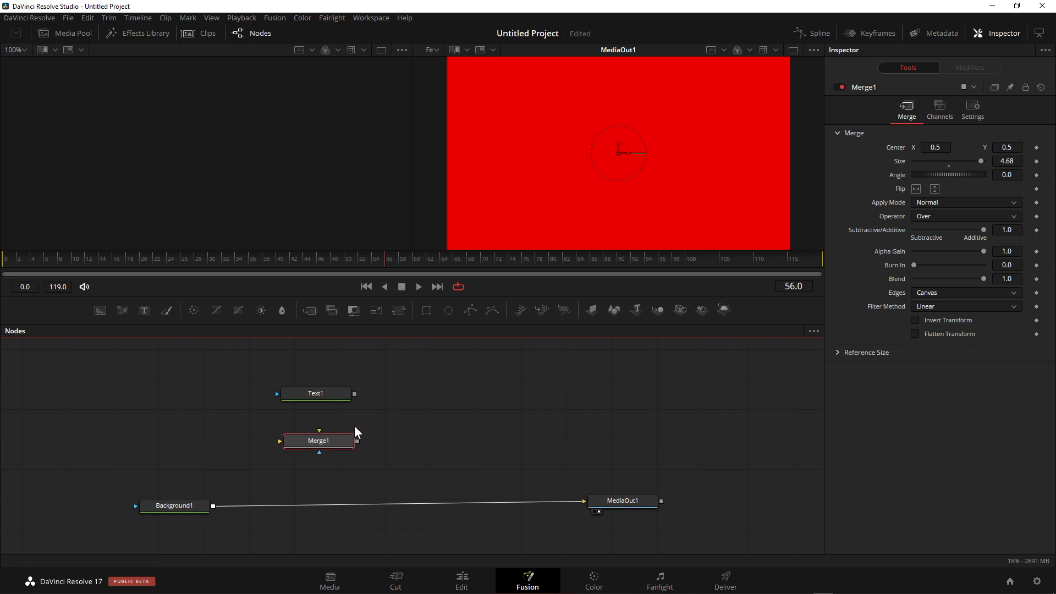
left_click_drag(355, 394, 416, 402)
left_click_drag(311, 434, 385, 503)
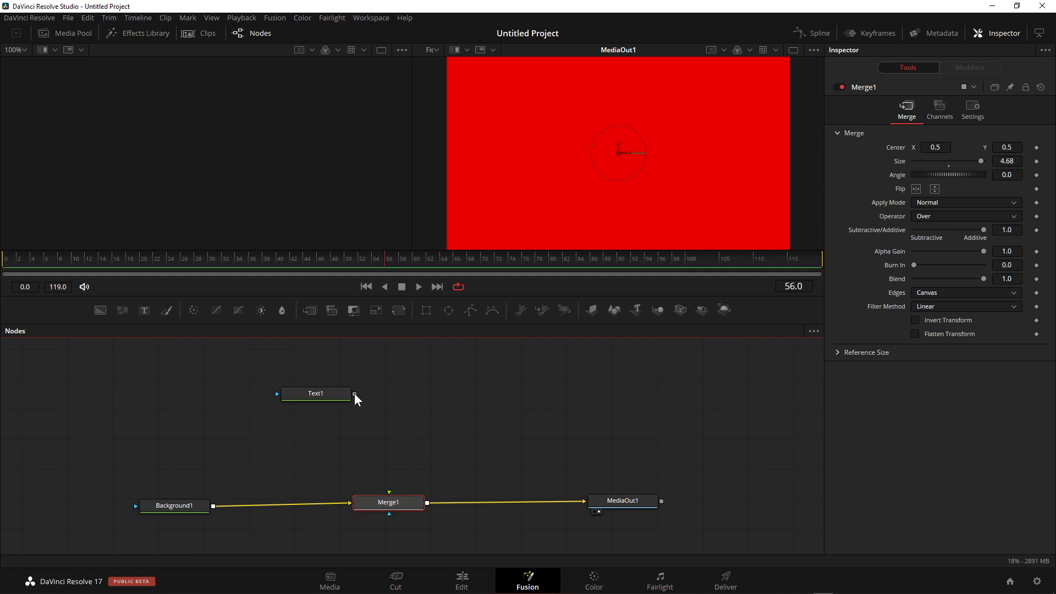
Step: Try connecting Text1 to Merge1, undo that connection, and move Merge1 closer to Background1
left_click_drag(354, 394, 391, 504)
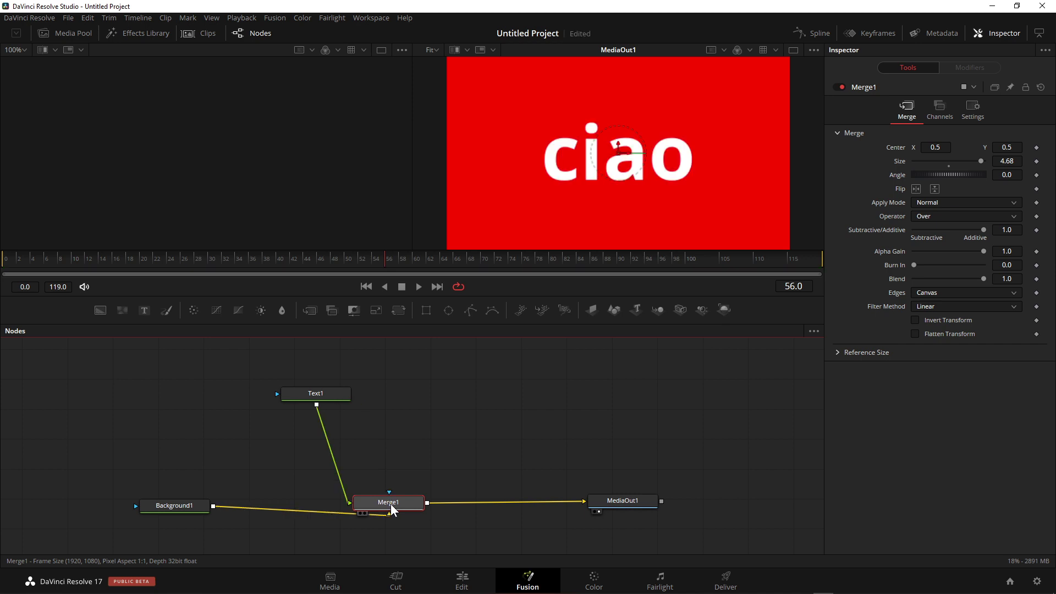
key("ctrl+z")
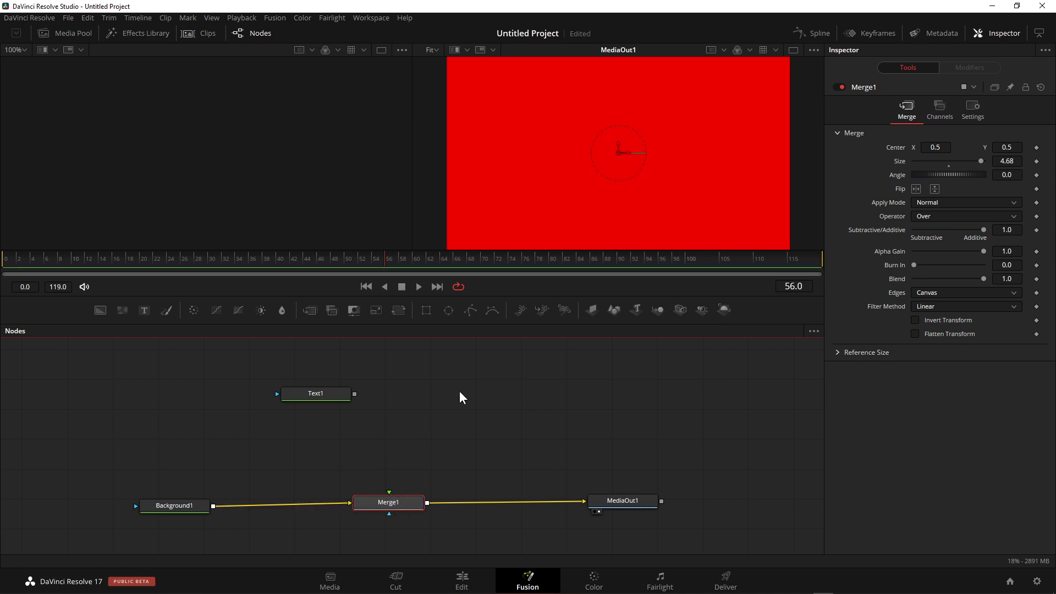
left_click_drag(405, 507, 323, 506)
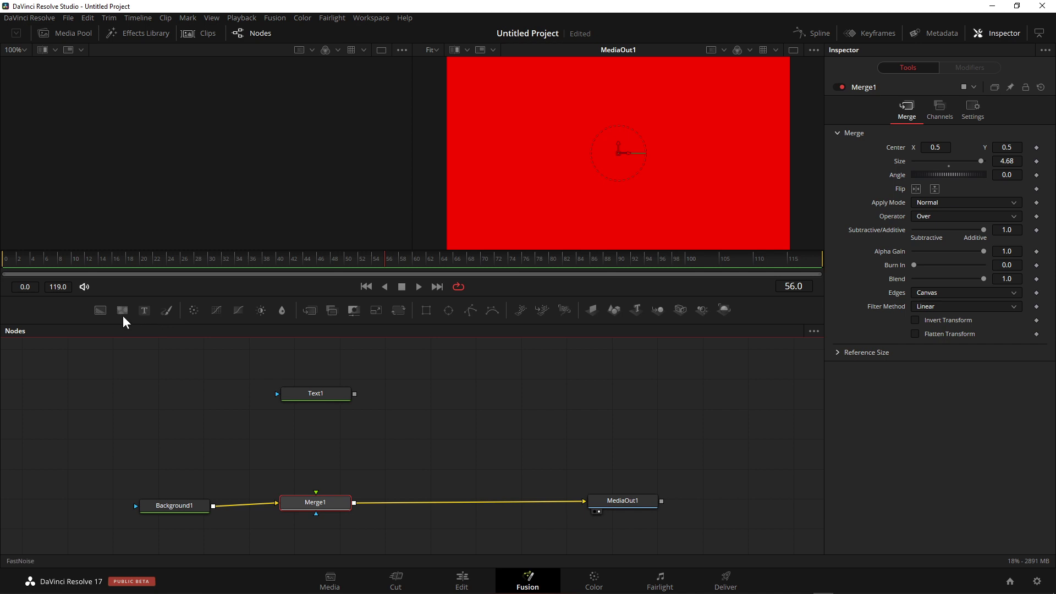
left_click_drag(337, 502, 324, 504)
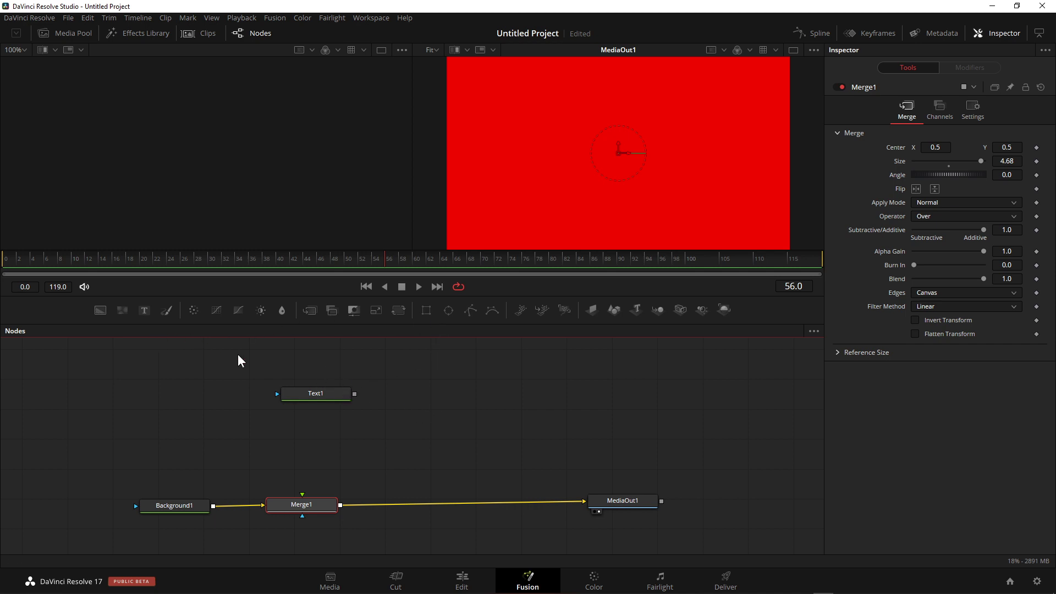
Step: Insert a second Merge node between Merge1 and MediaOut1, and extract both Merge nodes from the connection line
left_click_drag(315, 310, 410, 505)
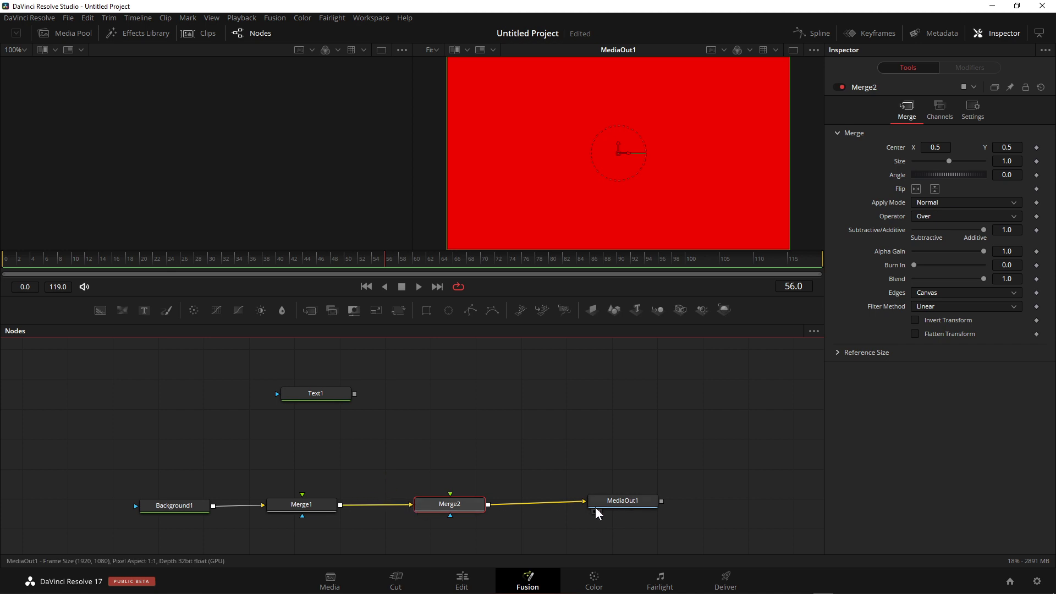
mouse_move(584, 501)
left_mouse_down()
mouse_move(573, 479)
mouse_move(585, 501)
left_mouse_up()
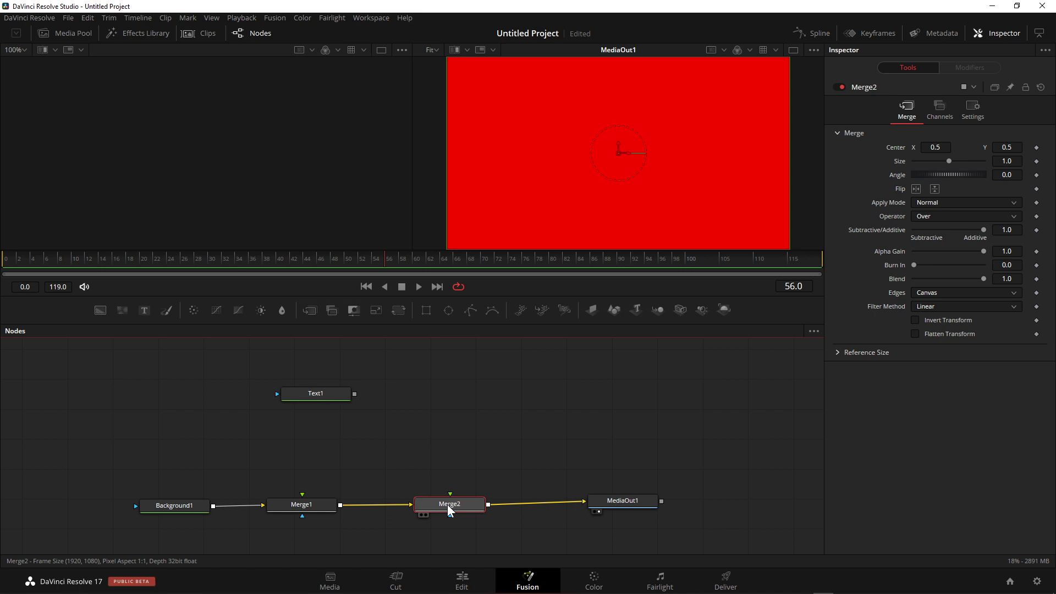
left_click_drag(448, 504, 447, 449)
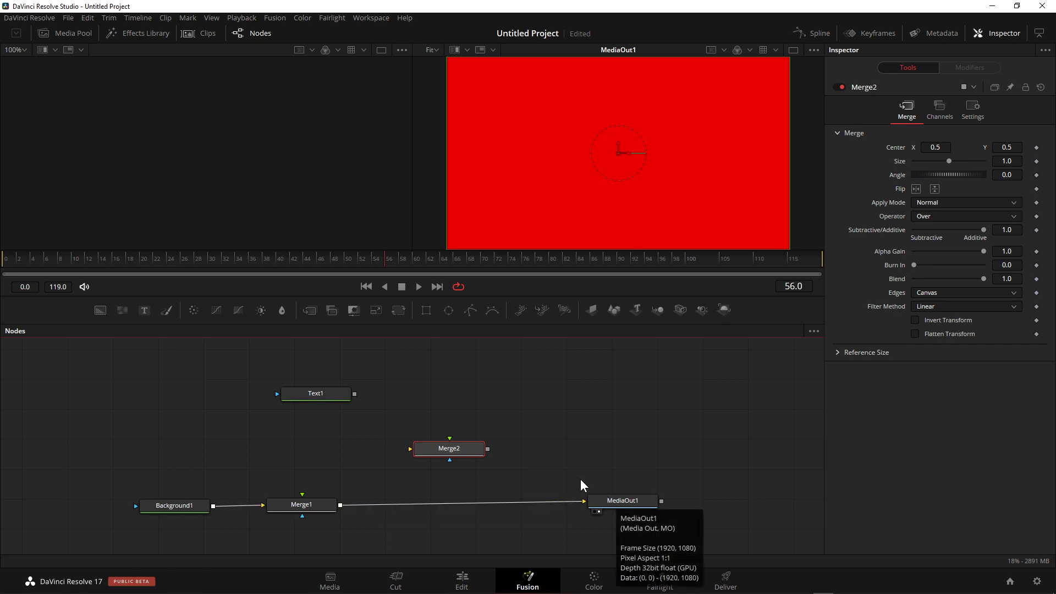
left_click_drag(296, 501, 304, 450)
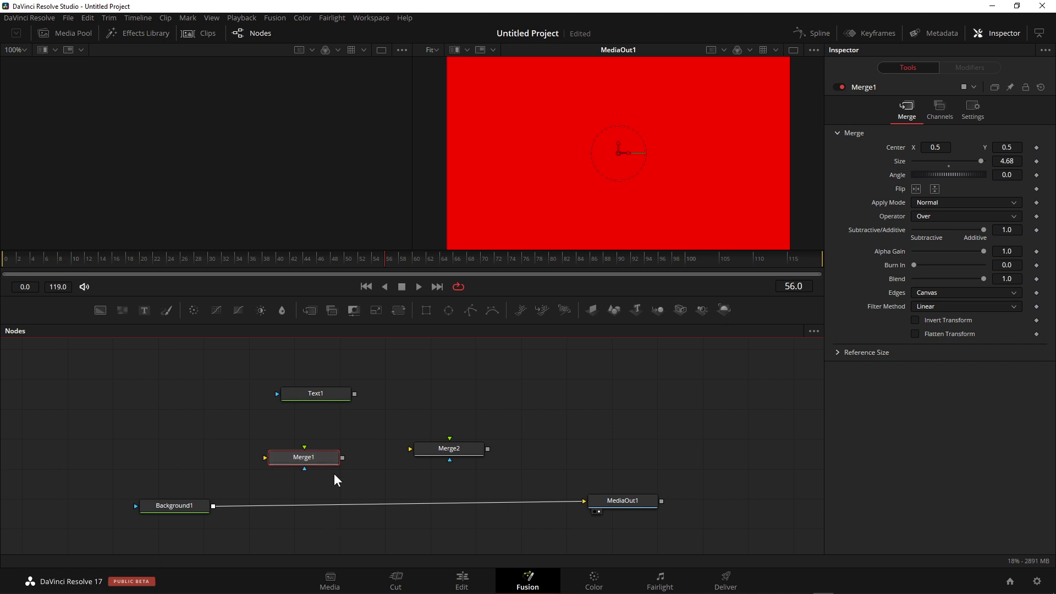
left_click_drag(289, 454, 302, 456)
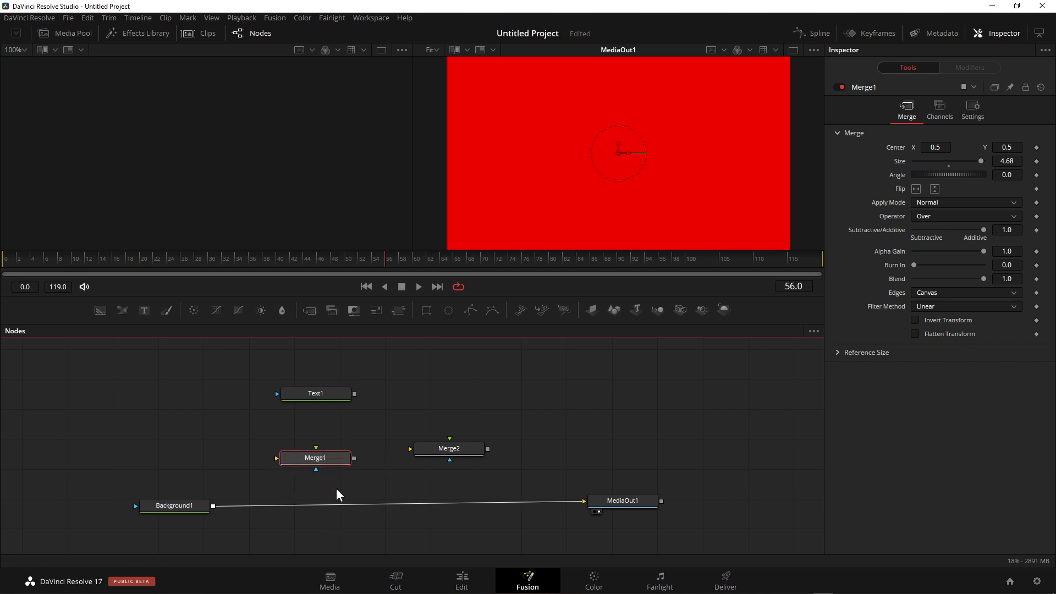
Step: Reinsert Merge1 and Merge2 between Background1 and MediaOut1, and extract both from the line again
left_click_drag(328, 462, 331, 512)
left_click_drag(444, 451, 442, 503)
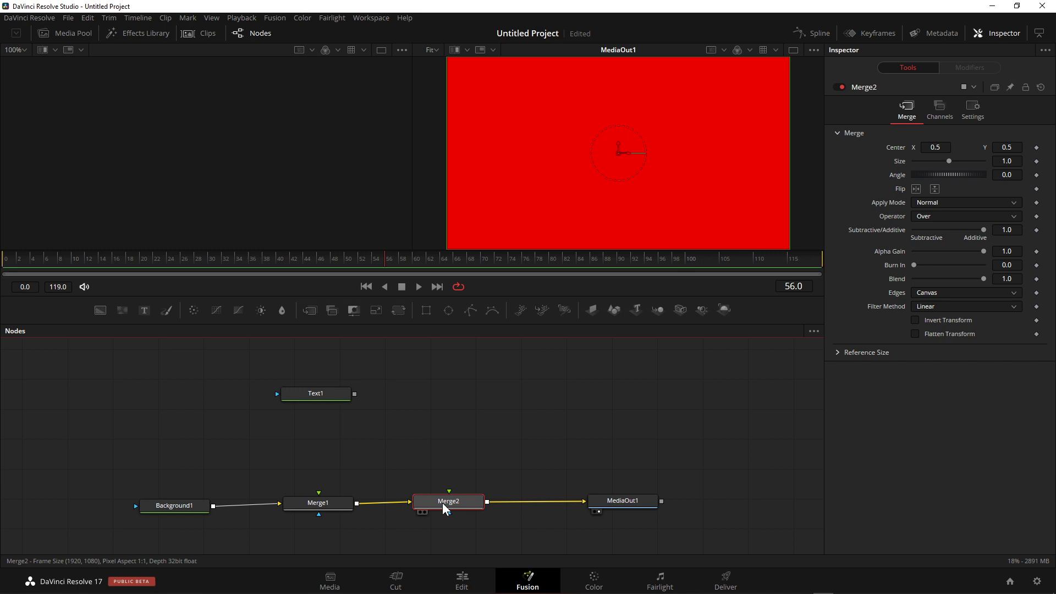
left_click_drag(443, 503, 452, 438)
left_click_drag(339, 498, 351, 469)
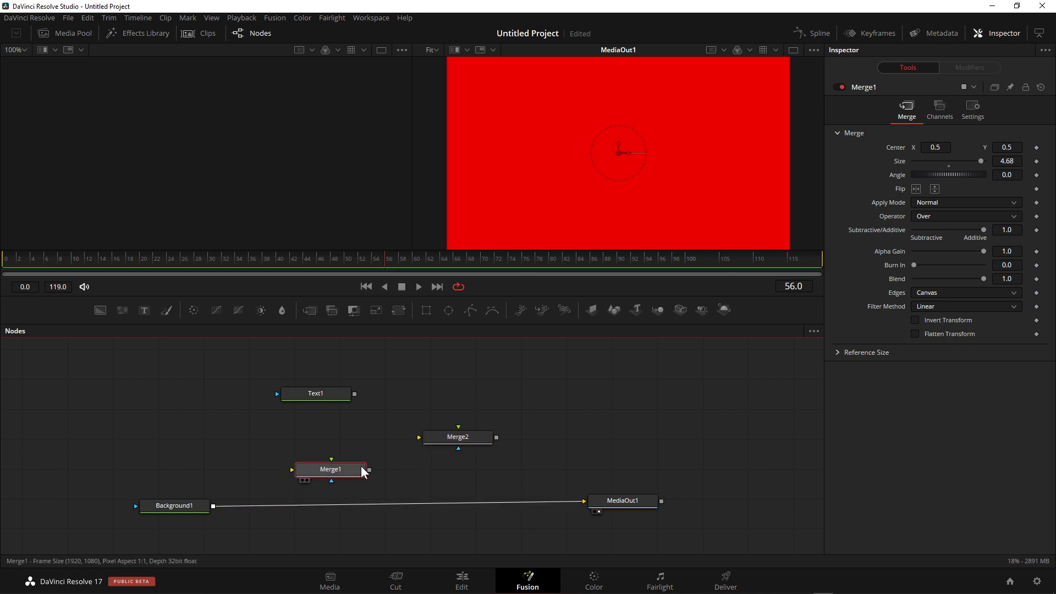
Step: Delete the two detached Merge nodes, Merge1 and Merge2
key("Delete")
left_click(474, 438)
key("Delete")
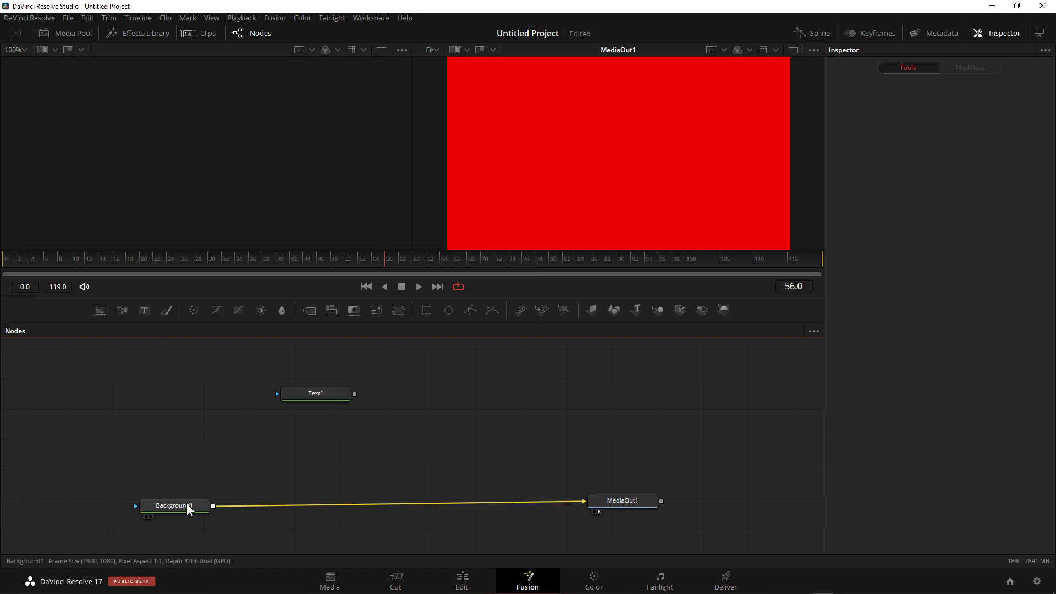
Step: Connect Text1's output onto Background1's output so a Merge node is created automatically with the text over the background
left_click_drag(187, 503, 187, 497)
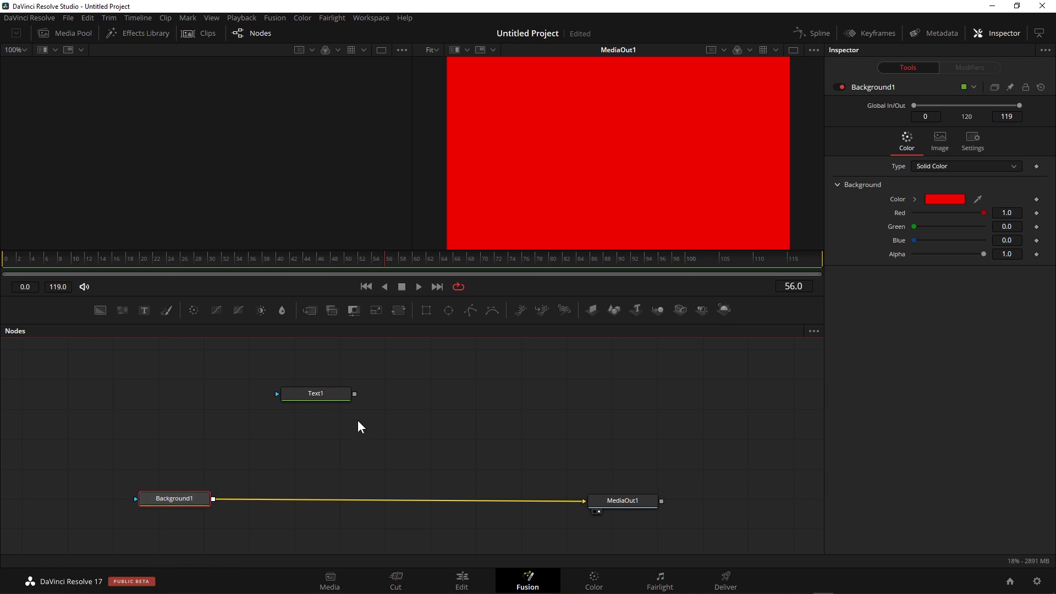
left_click_drag(355, 394, 200, 501)
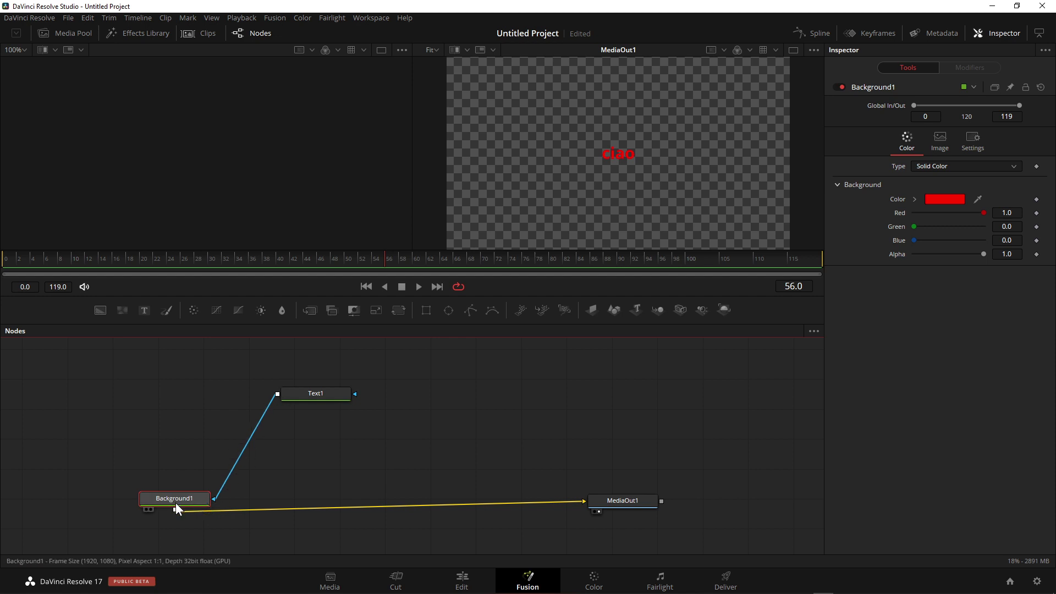
left_click(216, 500)
mouse_move(355, 394)
left_mouse_down()
mouse_move(302, 450)
mouse_move(213, 500)
left_mouse_up()
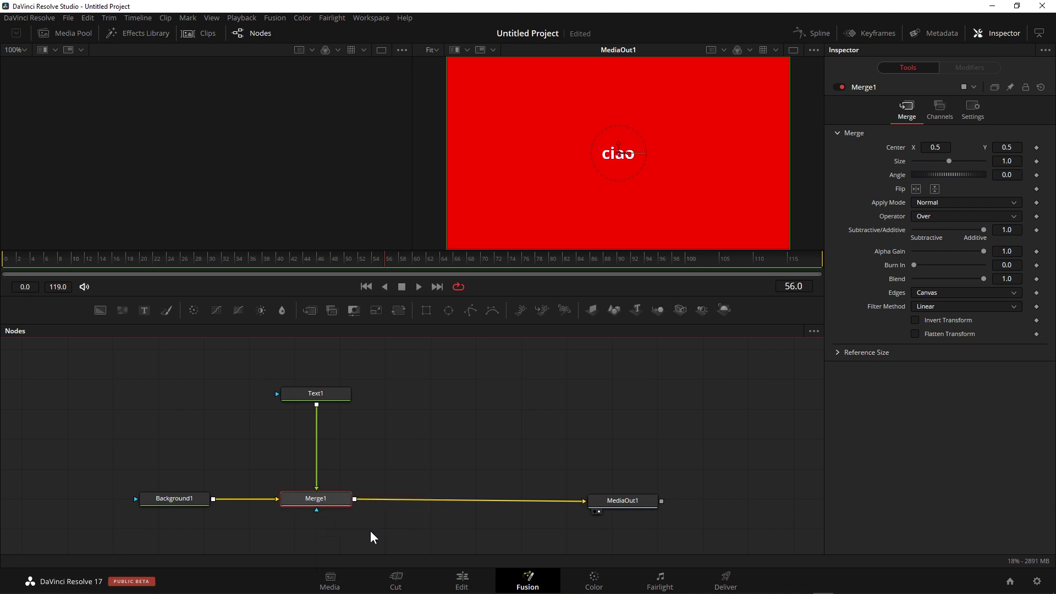
Step: Align Text1 above Merge1 and spread Background1 and MediaOut1 farther away on either side of Merge1
mouse_move(331, 501)
left_mouse_down()
mouse_move(328, 477)
mouse_move(333, 499)
left_mouse_up()
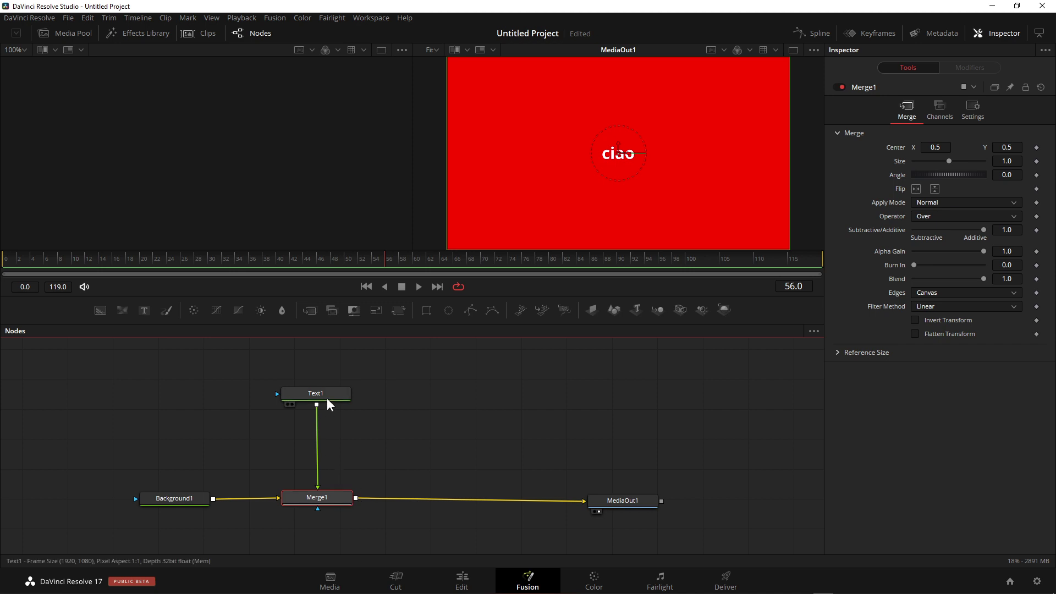
left_click_drag(327, 399, 332, 397)
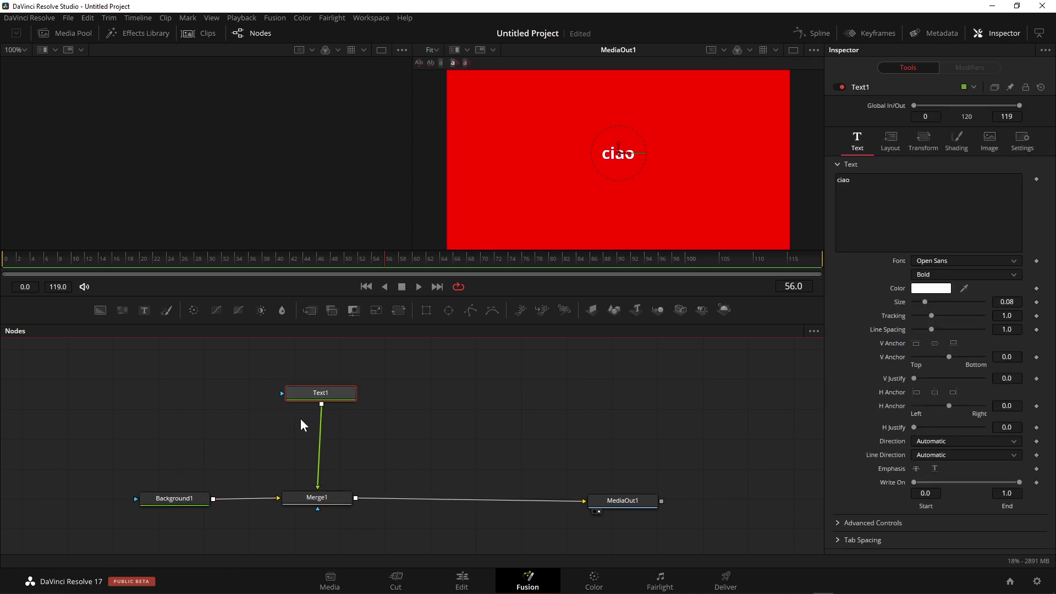
left_click_drag(322, 399, 324, 401)
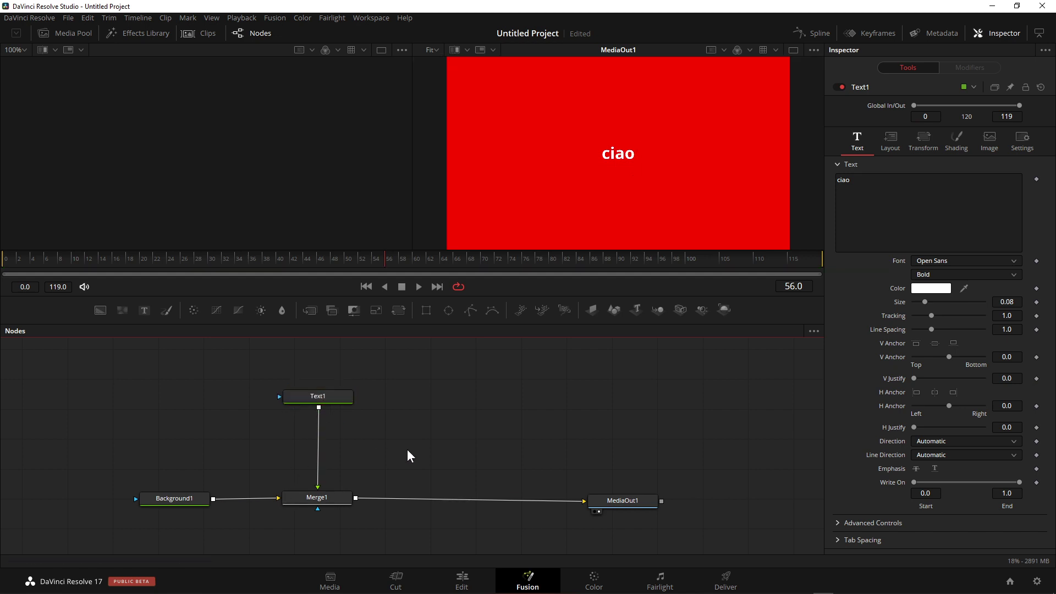
left_click_drag(611, 497, 605, 492)
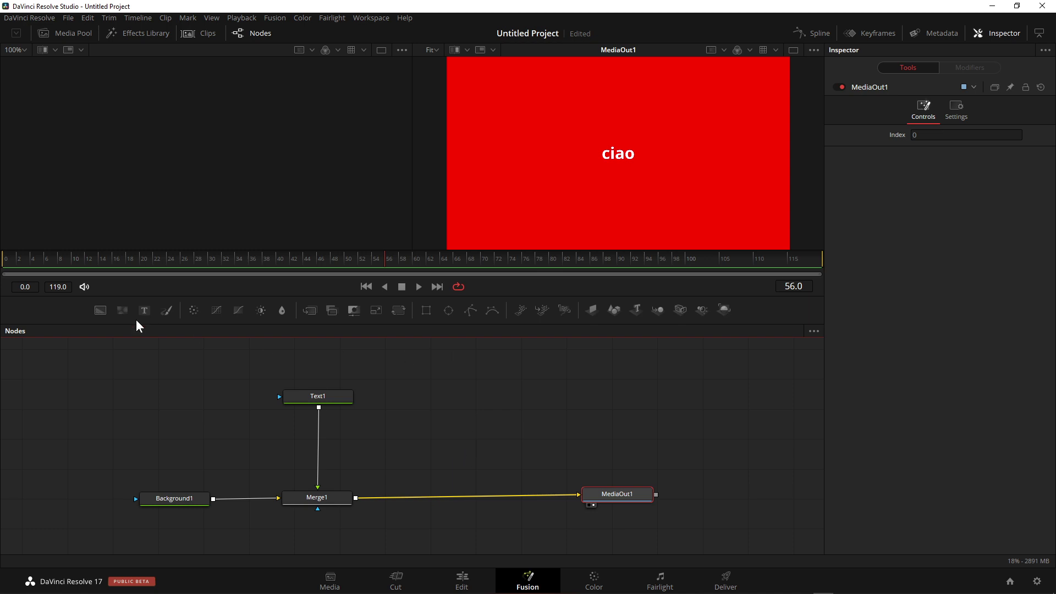
left_click_drag(616, 494, 642, 497)
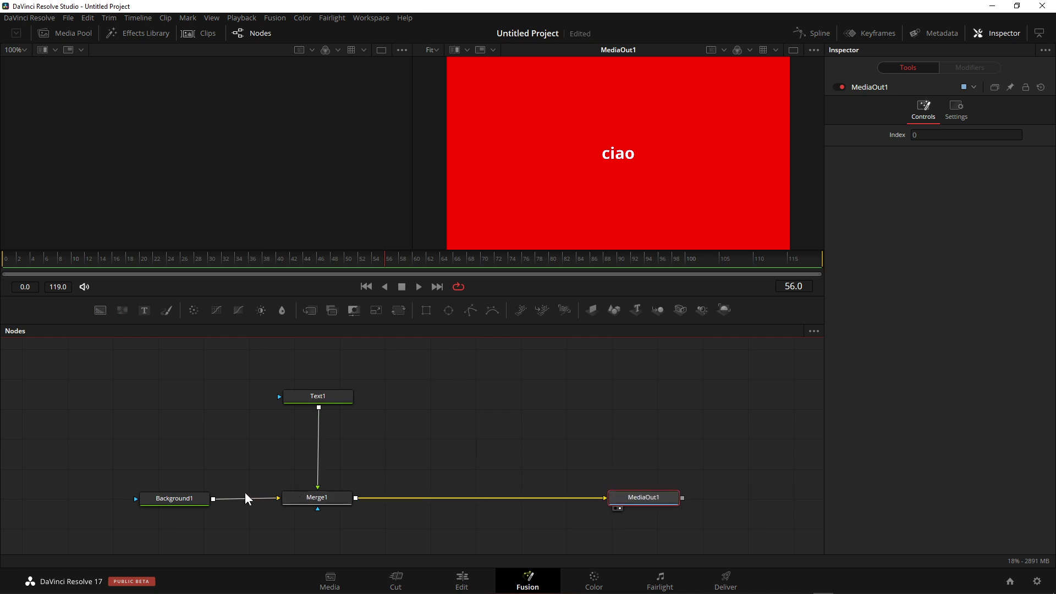
left_click_drag(167, 499, 102, 497)
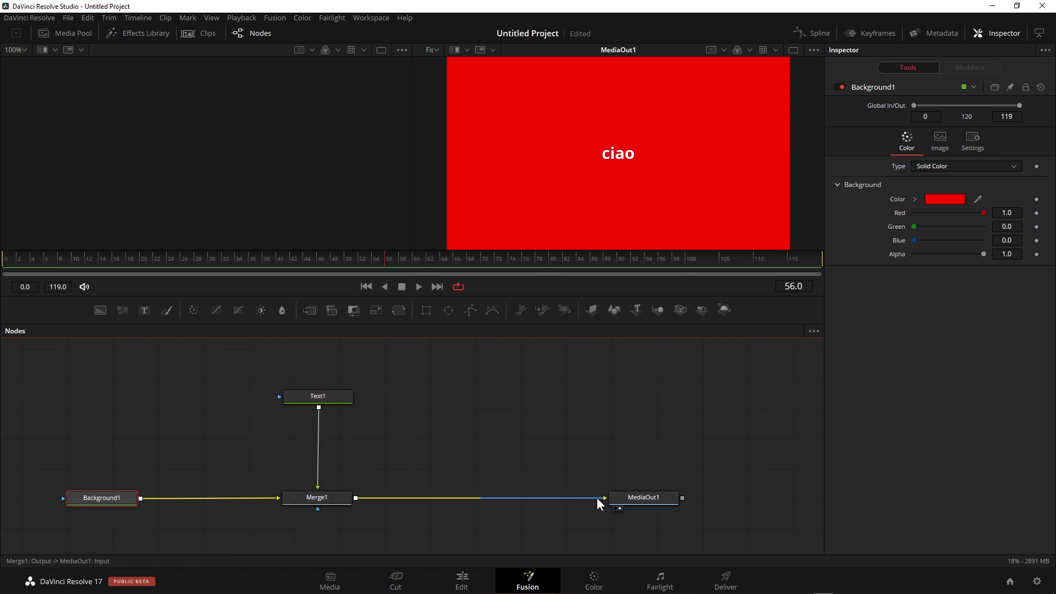
mouse_move(603, 497)
left_mouse_down()
mouse_move(512, 371)
mouse_move(573, 487)
mouse_move(363, 488)
mouse_move(383, 437)
mouse_move(457, 388)
mouse_move(612, 407)
mouse_move(487, 421)
mouse_move(182, 416)
mouse_move(601, 440)
mouse_move(515, 437)
mouse_move(485, 459)
mouse_move(589, 483)
mouse_move(605, 498)
left_mouse_up()
left_click_drag(606, 496, 606, 499)
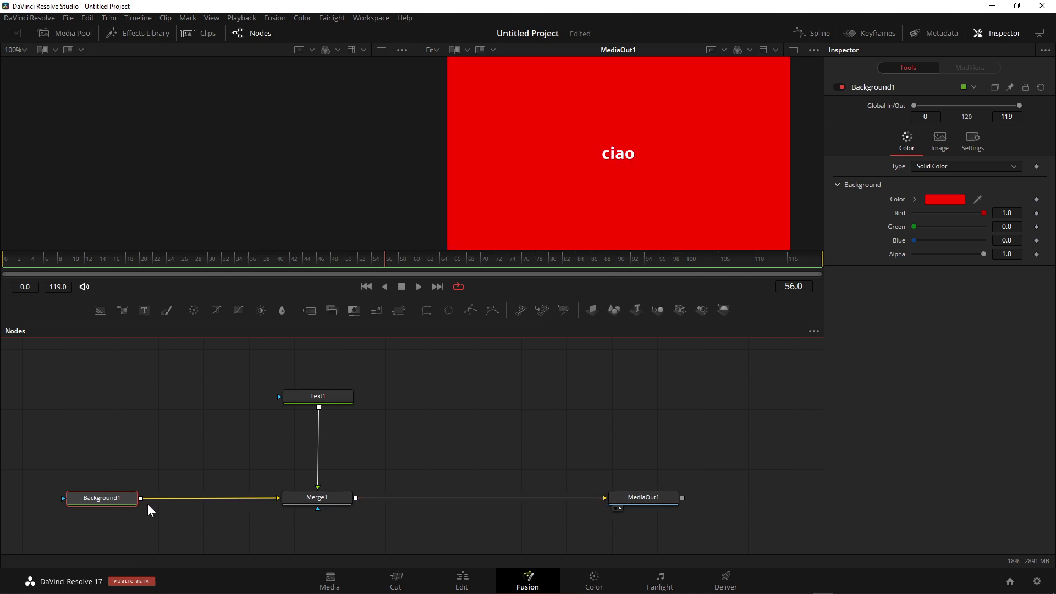
left_click_drag(147, 491, 197, 445)
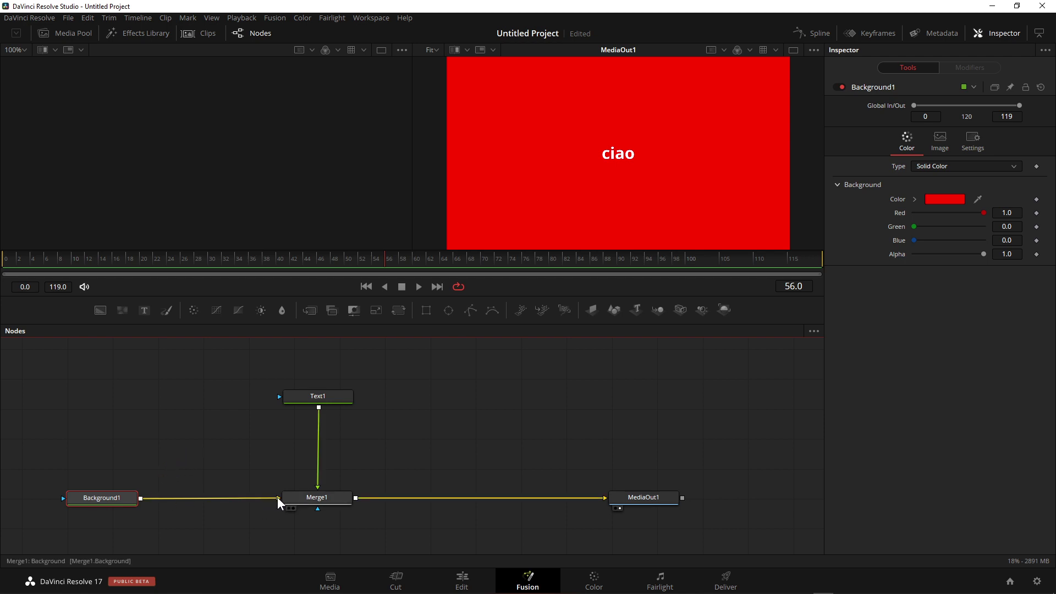
mouse_move(277, 498)
left_mouse_down()
mouse_move(248, 408)
mouse_move(281, 498)
left_mouse_up()
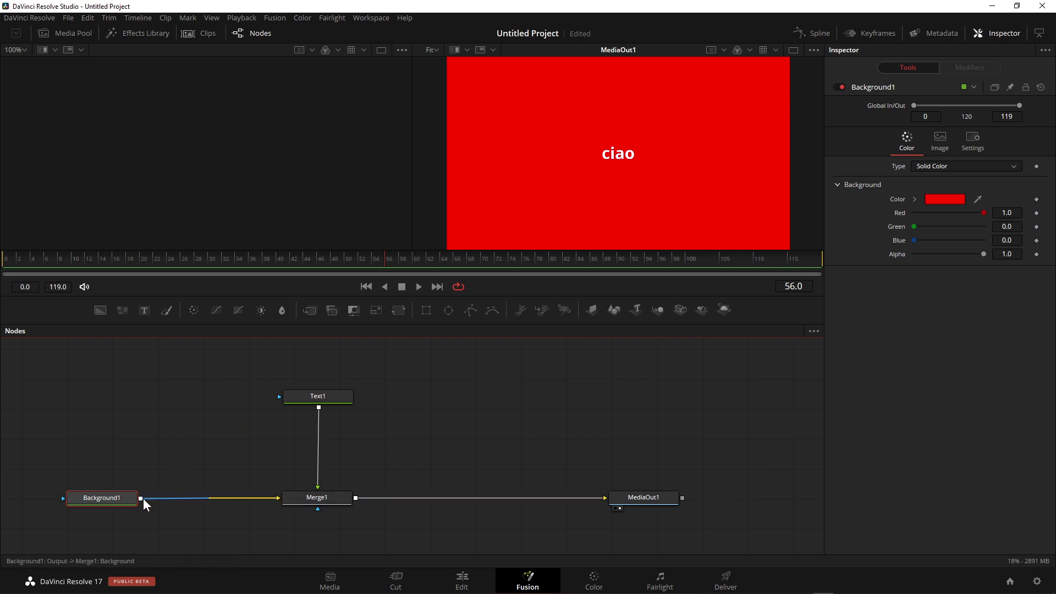
Step: Branch Background1's output to the effect mask inputs of Text1, moved closer to Merge1, and of a new Text+ node added above it
left_click_drag(141, 497, 158, 486)
left_click_drag(199, 441, 318, 461)
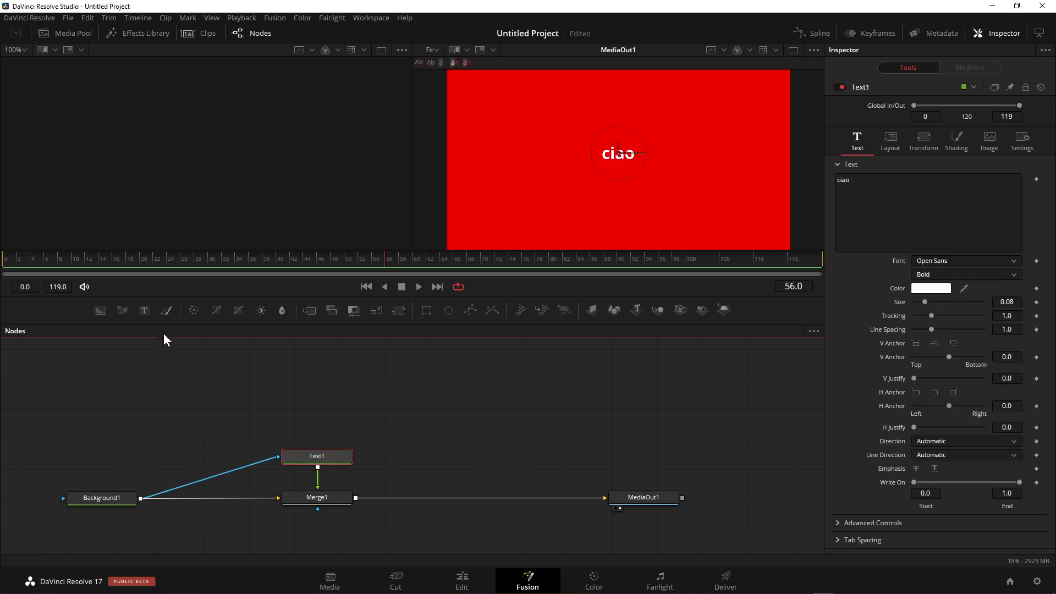
left_click_drag(145, 310, 316, 408)
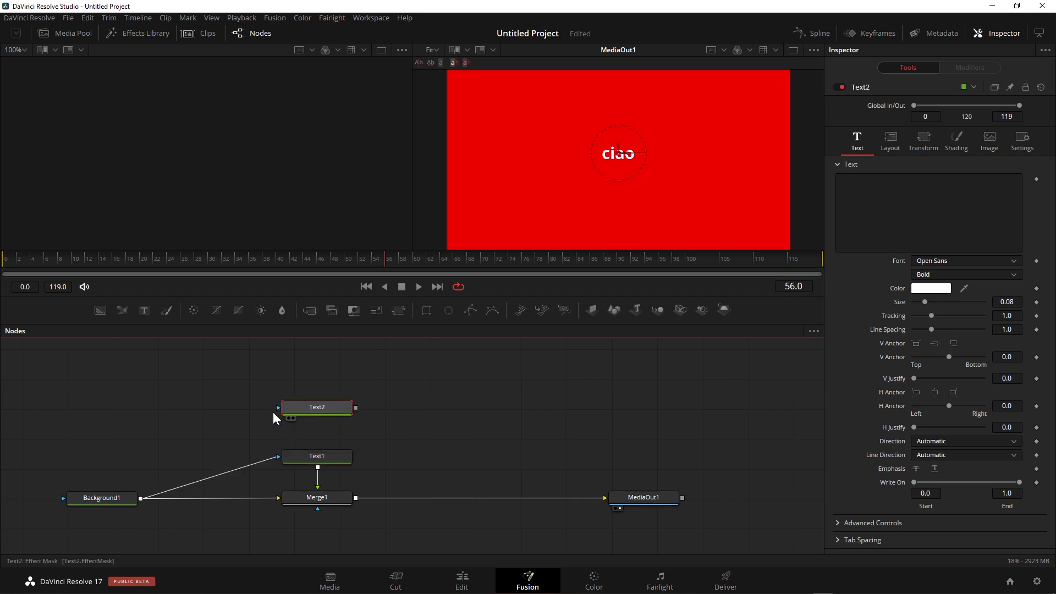
left_click_drag(141, 498, 285, 410)
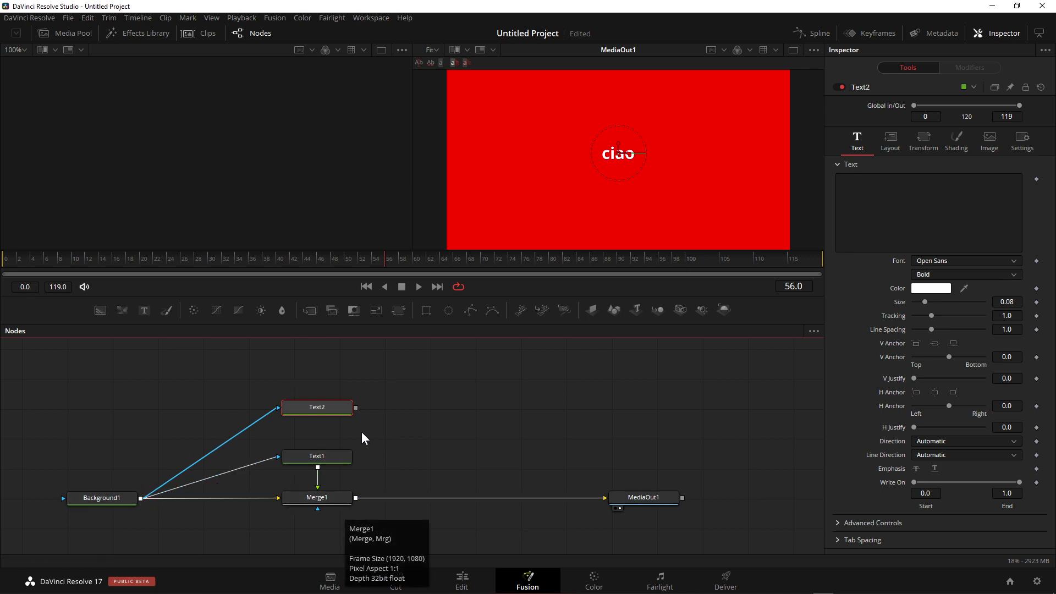
Step: Add a second Merge node that combines the outputs of Text2 and Merge1 and feeds MediaOut1
left_click_drag(356, 408, 605, 497)
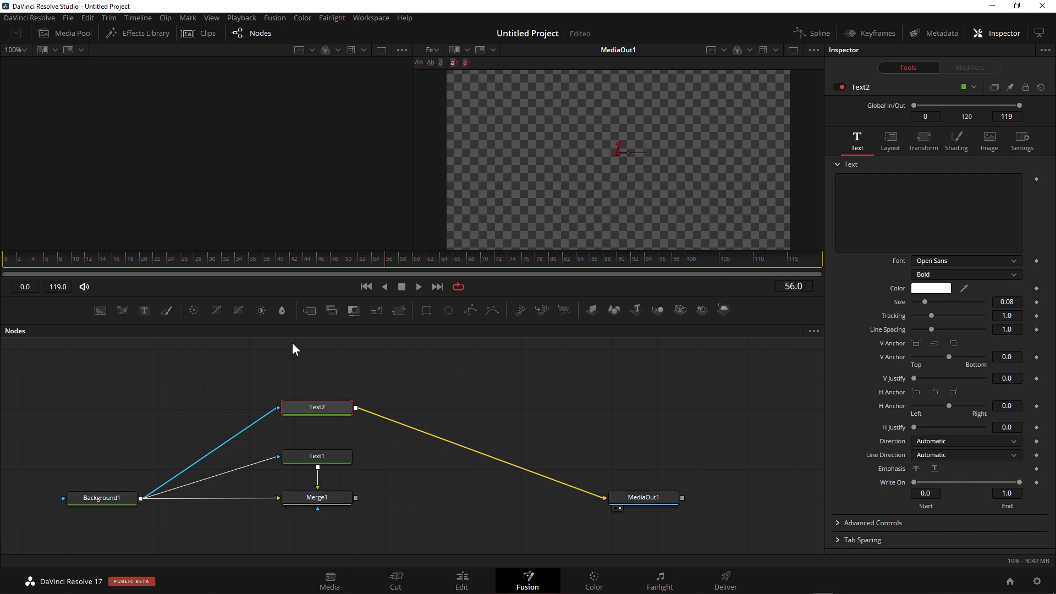
left_click_drag(309, 310, 495, 498)
left_click_drag(603, 498, 470, 504)
left_click_drag(356, 498, 650, 505)
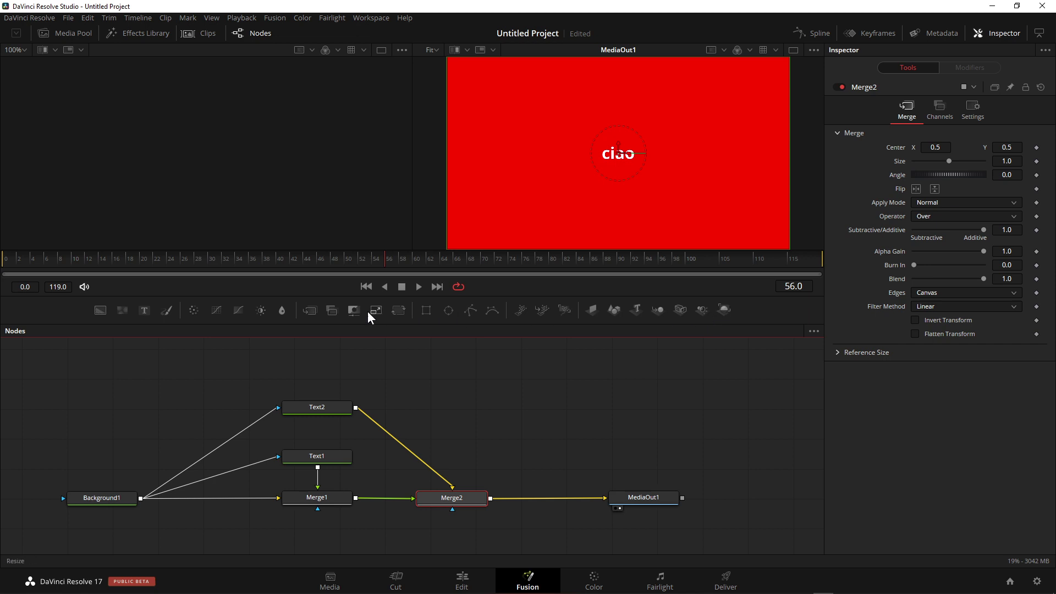
Step: Search the tool list for "back" and add an unconnected Background node above the line, moving MediaOut1 farther away to make room
left_click(538, 406)
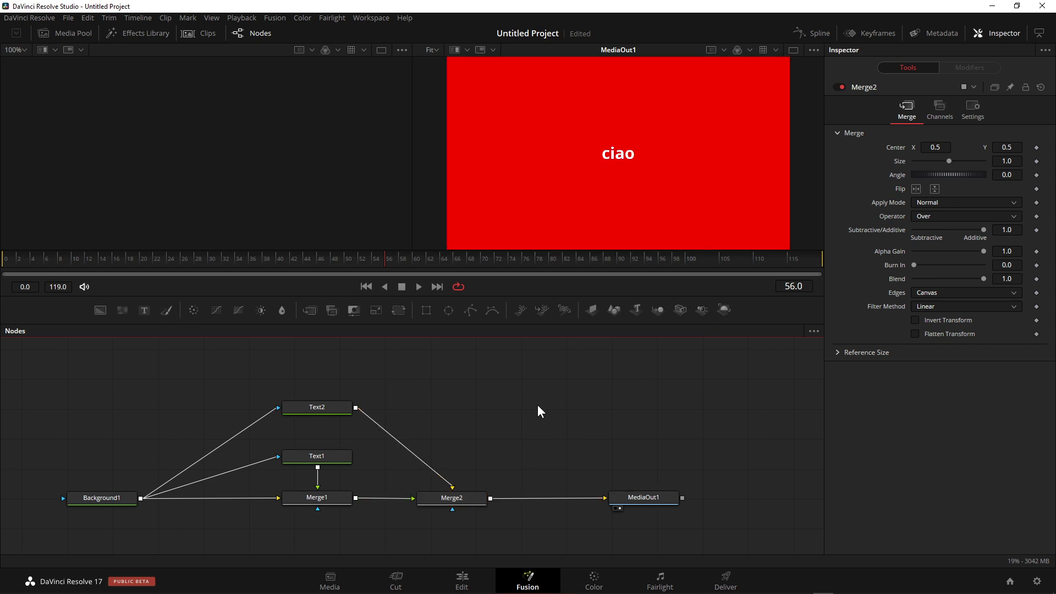
key("shift+space")
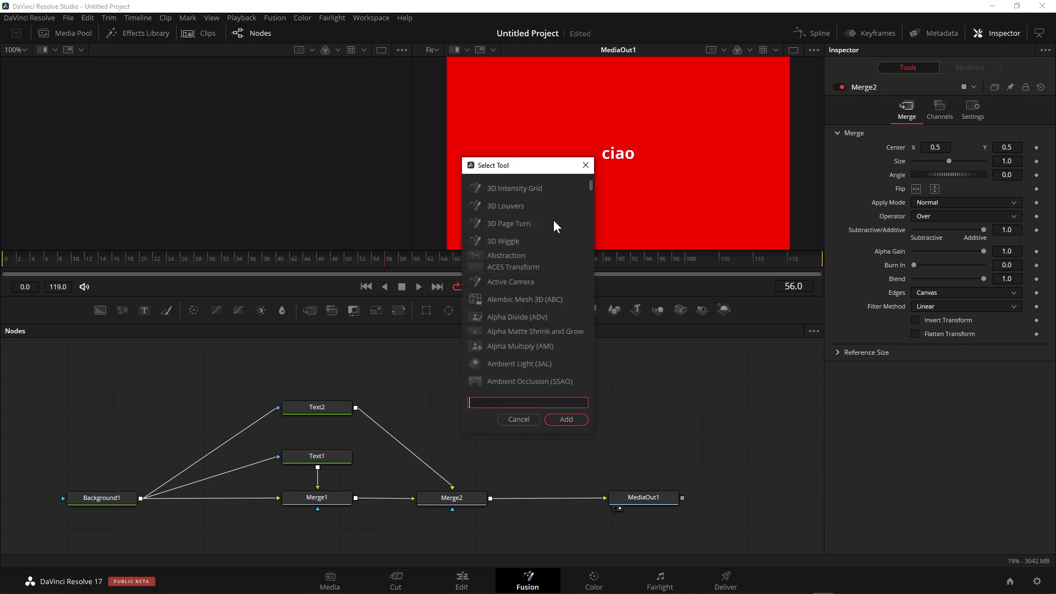
mouse_move(591, 185)
left_mouse_down()
mouse_move(594, 410)
mouse_move(600, 184)
left_mouse_up()
left_click(482, 403)
type("back")
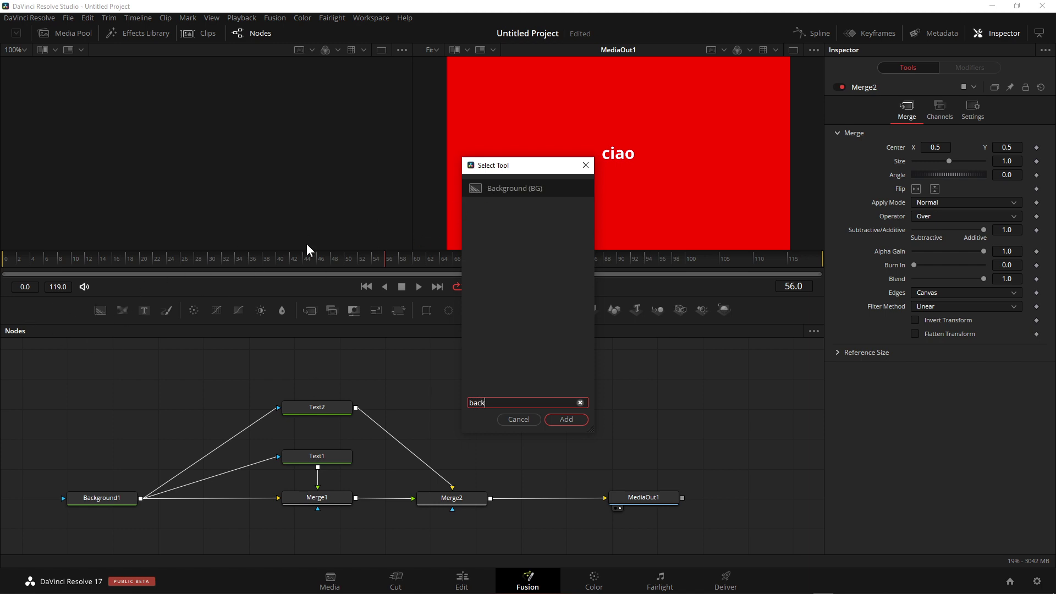
left_click(494, 211)
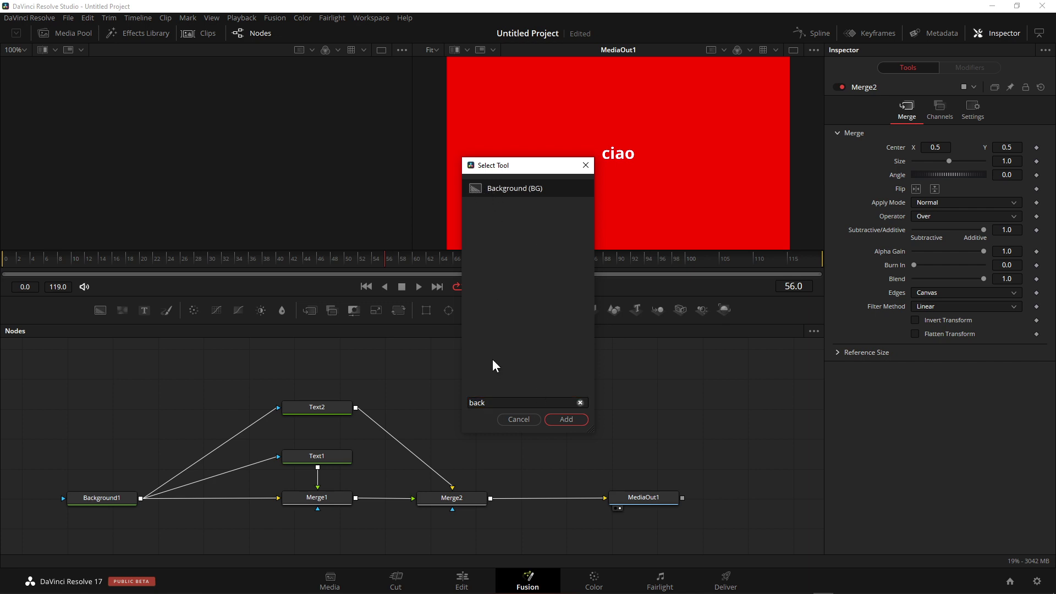
left_click(568, 419)
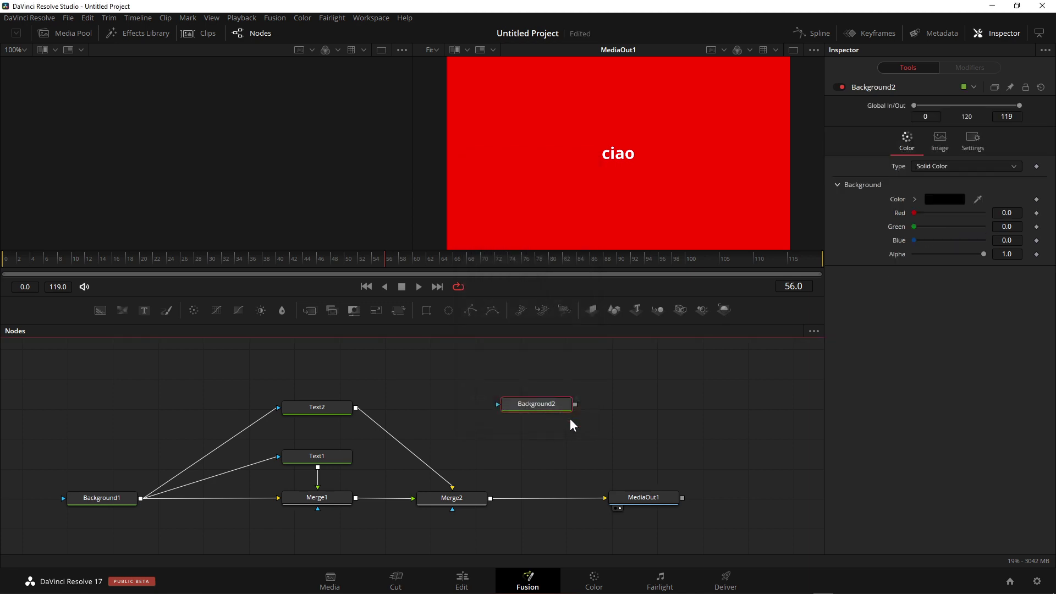
left_click_drag(569, 408, 589, 395)
left_click_drag(647, 500, 744, 502)
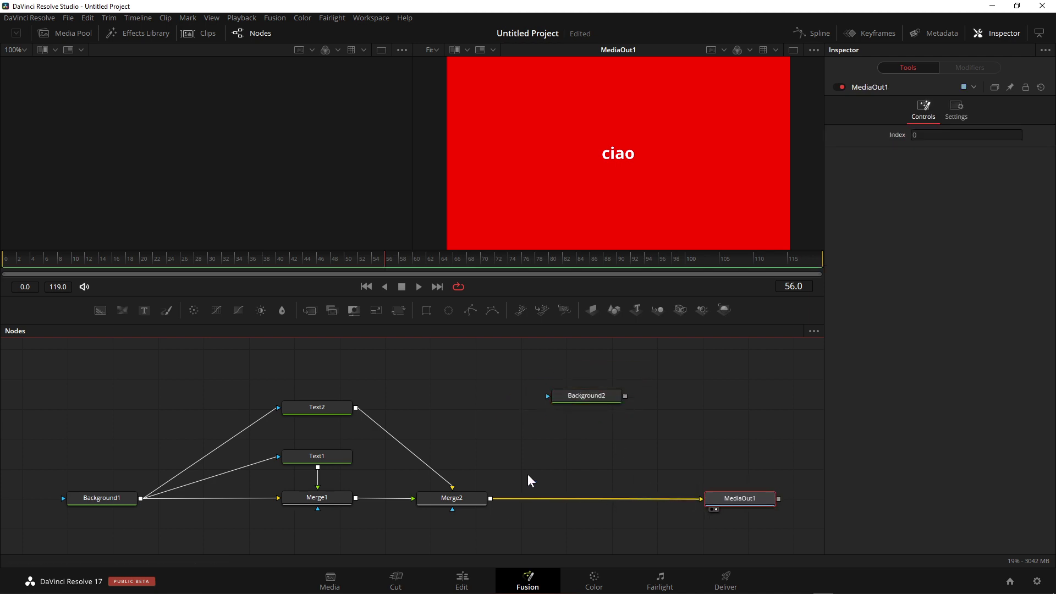
Step: With Merge2 selected, add another Background node from the tool list so it merges automatically, and reposition the new node and MediaOut1
left_click(465, 502)
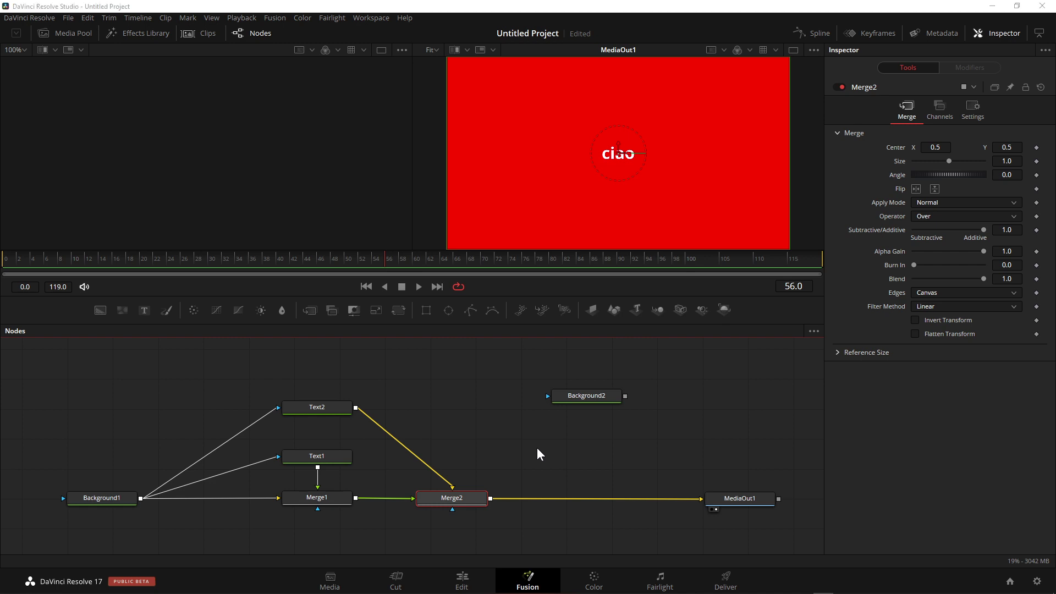
key("shift+space")
type("back")
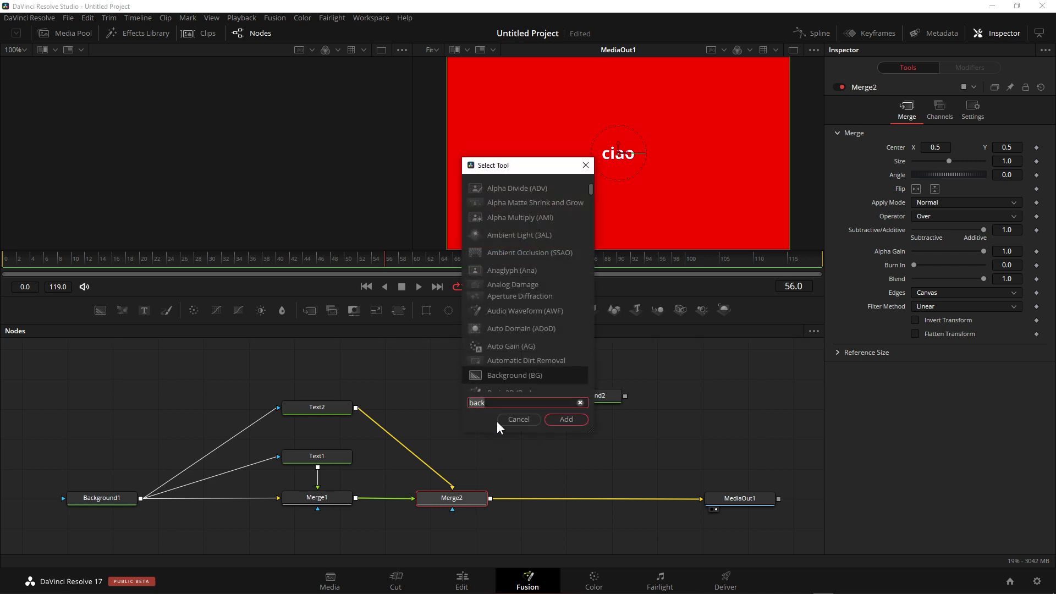
left_click(566, 421)
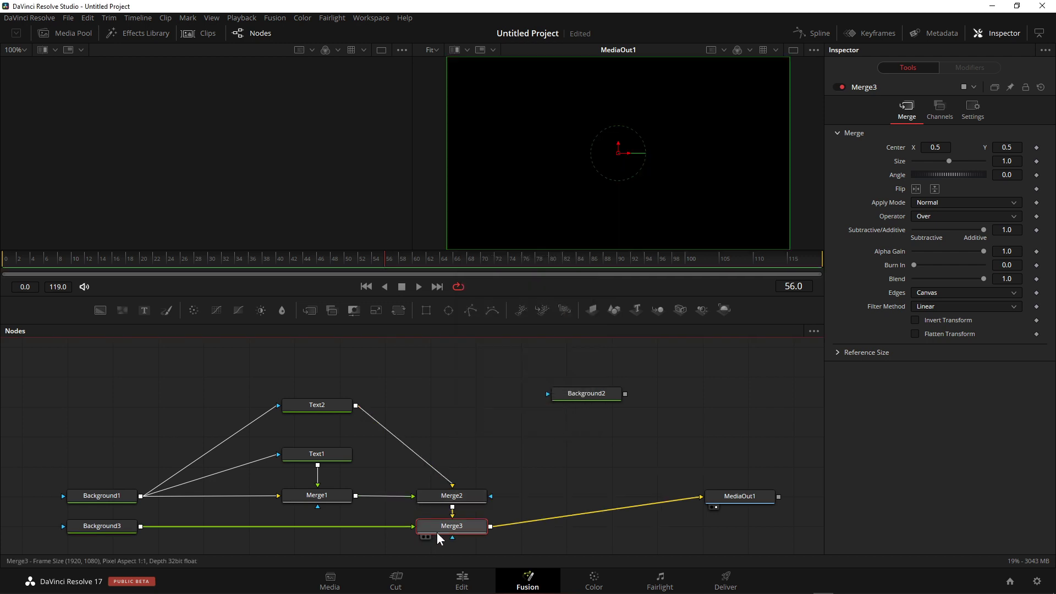
left_click_drag(124, 527, 177, 527)
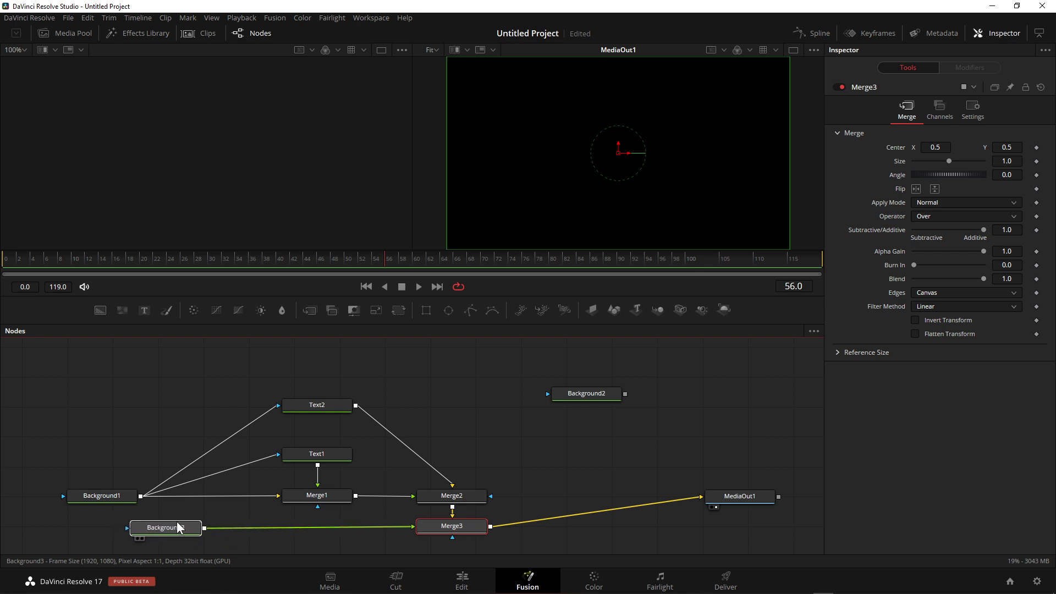
left_click(177, 527)
left_click_drag(756, 499, 766, 515)
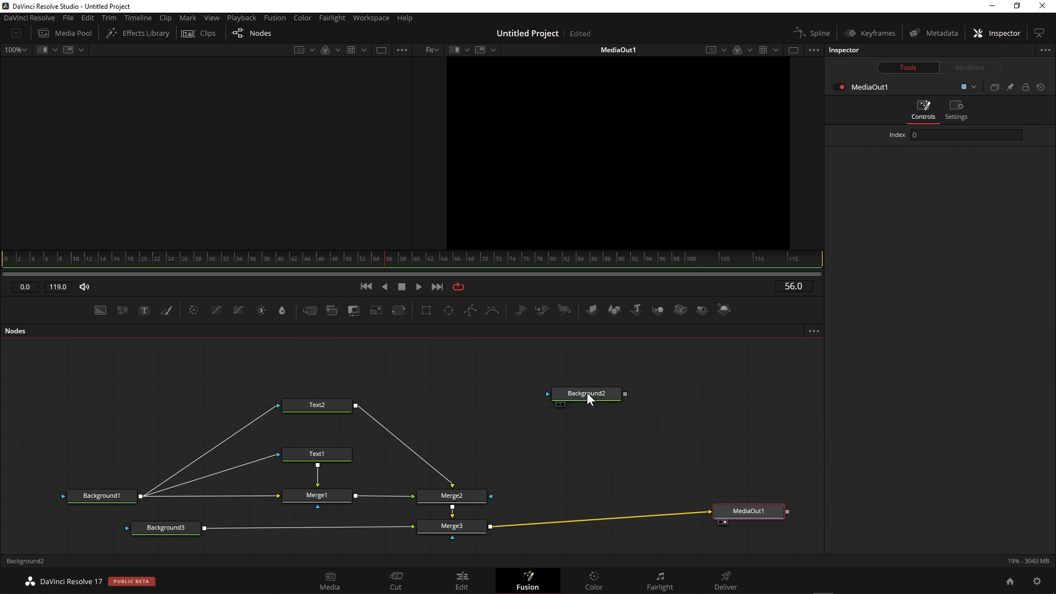
Step: With Background2 selected, search the tool list for "tex" and add a Text+ node so it merges automatically with that background
left_click(588, 395)
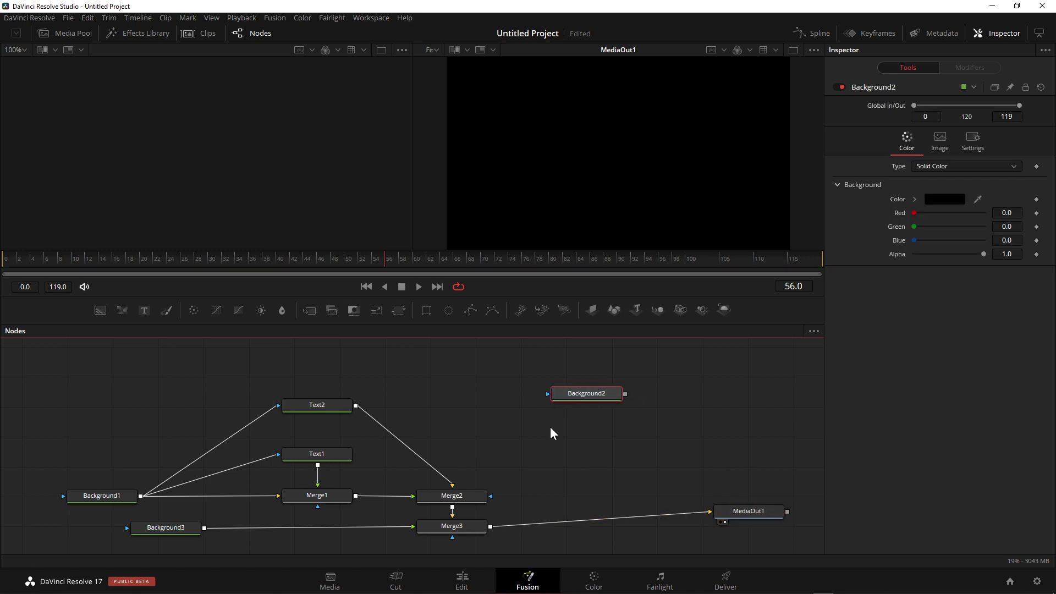
key("shift+space")
type("back")
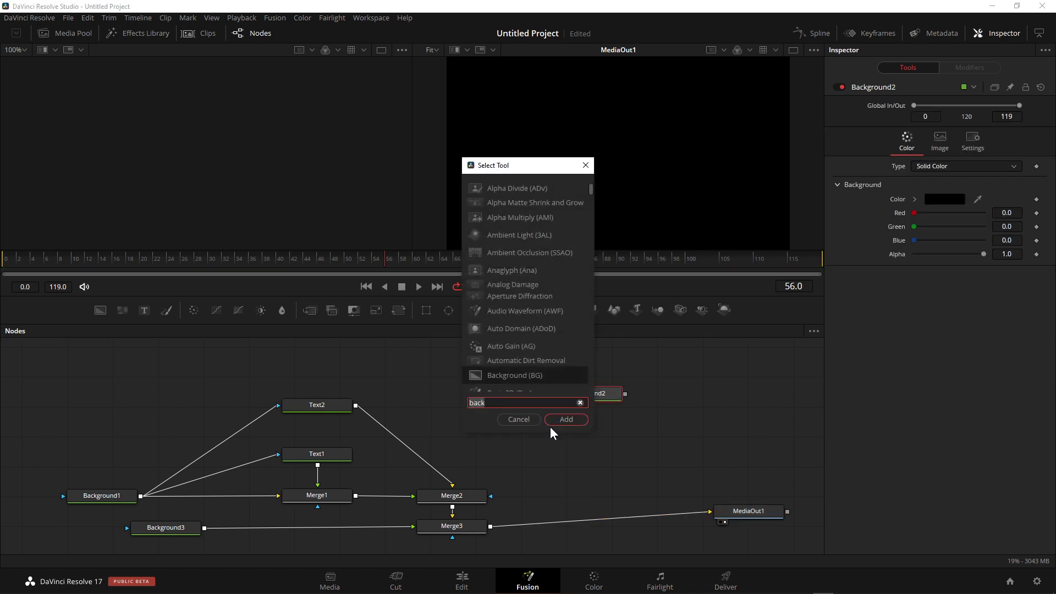
key("BackSpace")
key("BackSpace")
key("BackSpace")
key("BackSpace")
type("test")
key("BackSpace")
key("BackSpace")
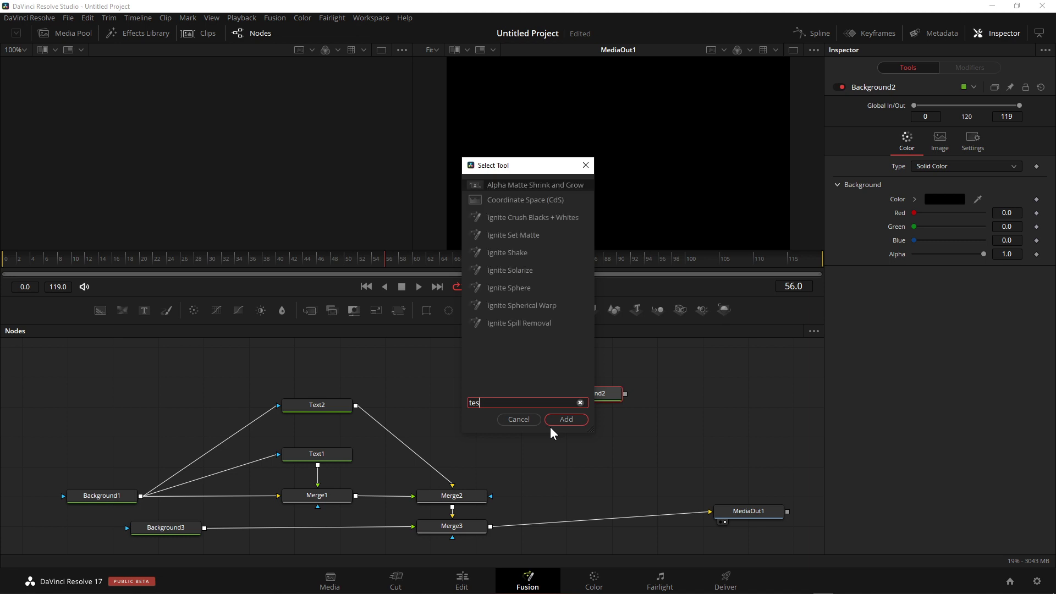
key("BackSpace")
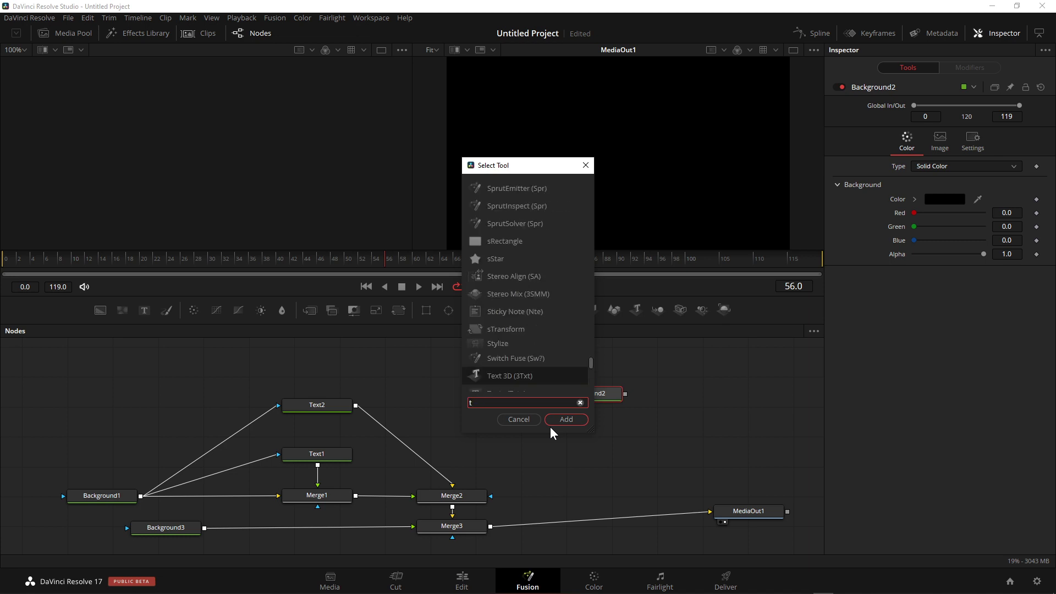
type("exr")
key("BackSpace")
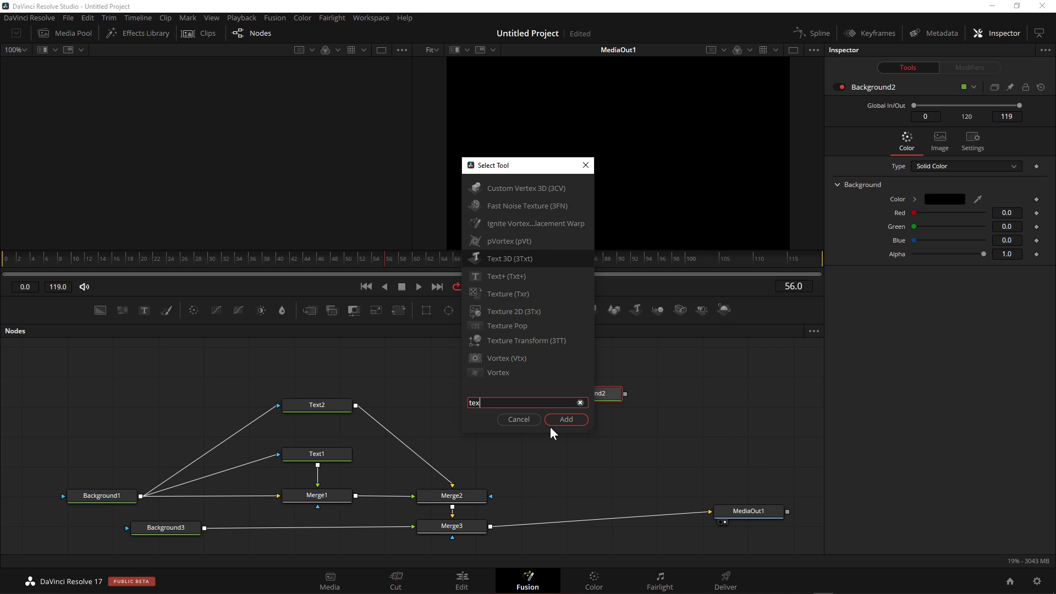
left_click(507, 280)
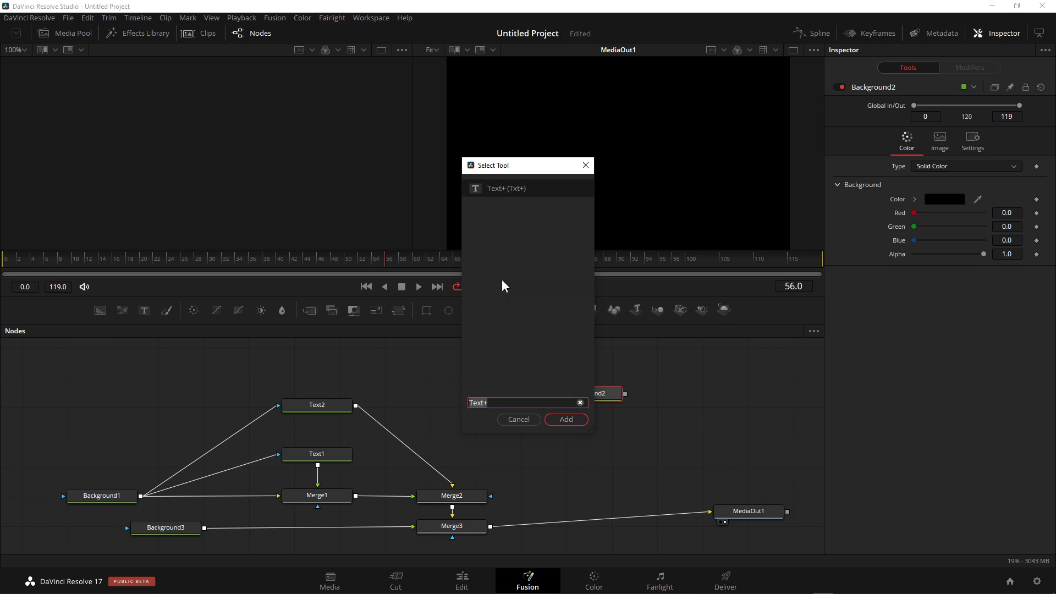
left_click(576, 423)
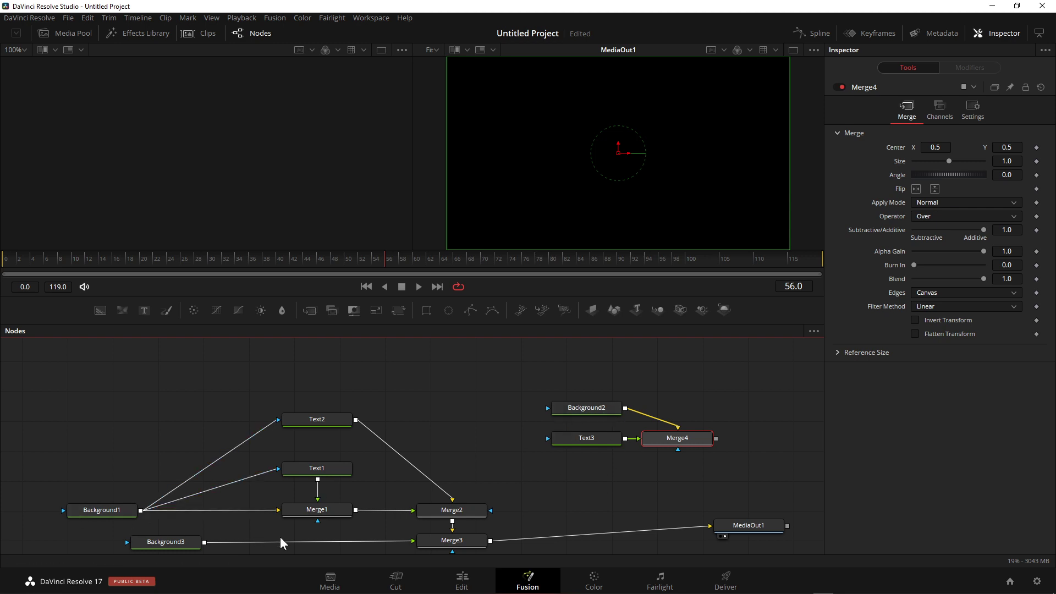
Step: Move Text3 and Merge4 lower, away from Background2, to space out the new node group
scroll(495, 446, "down", 2)
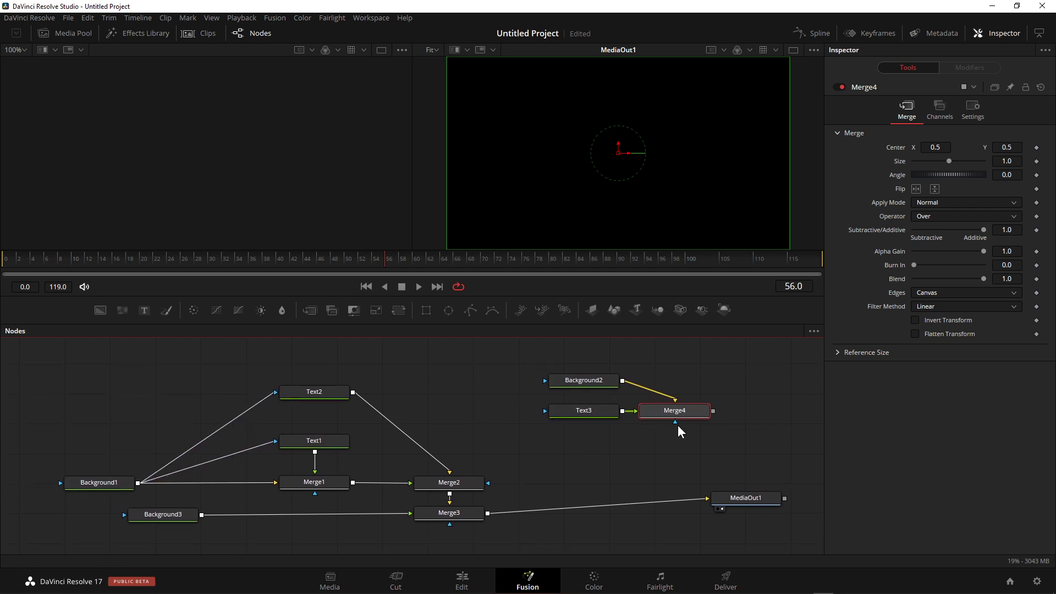
left_click_drag(602, 417, 587, 432)
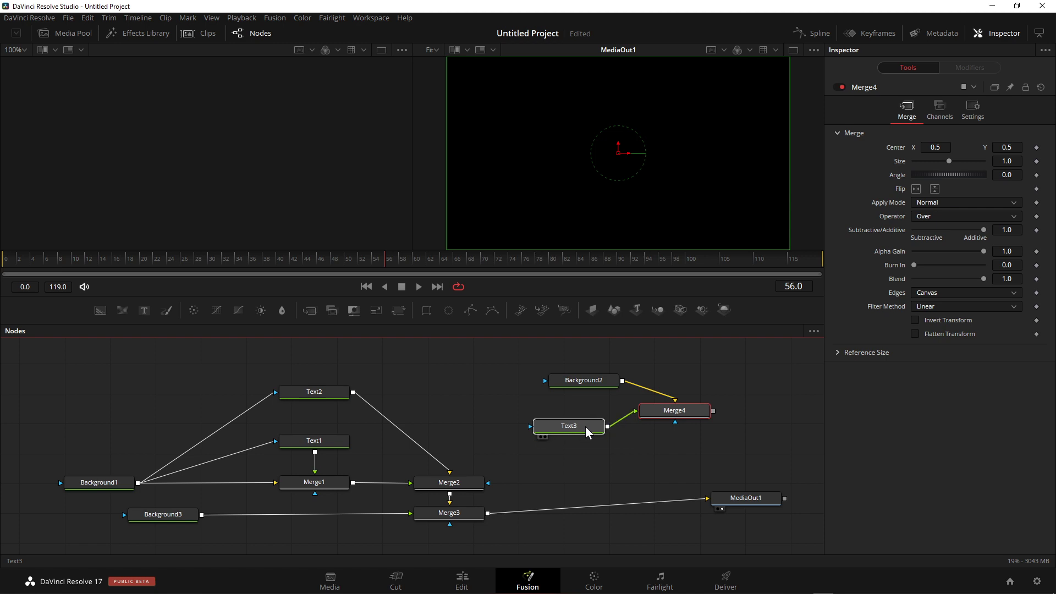
left_click_drag(677, 424, 677, 434)
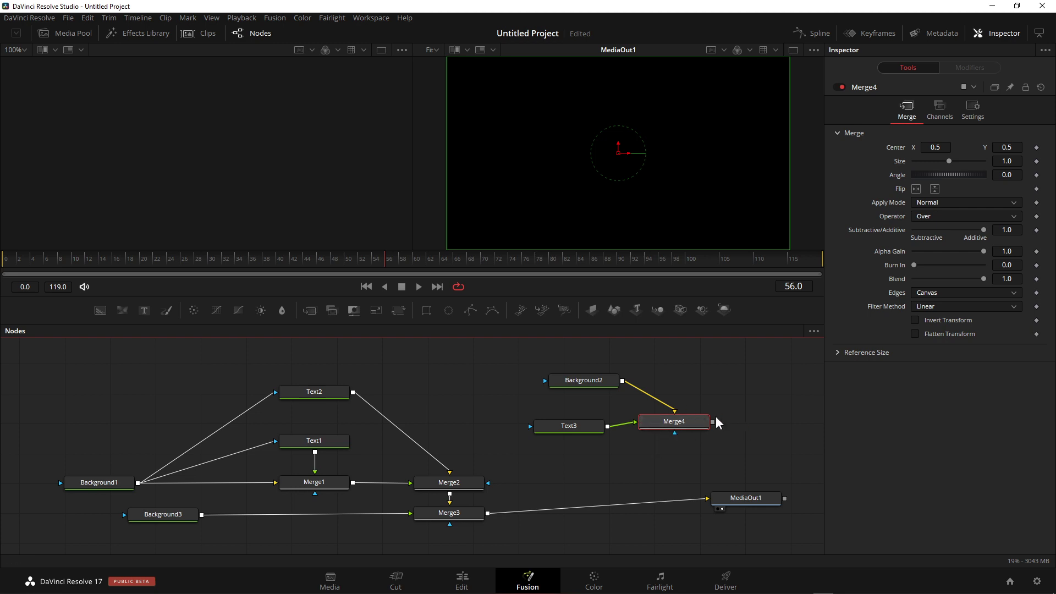
Step: Move MediaOut1 slightly lower so it sits nearly level with Merge3
left_click_drag(713, 495, 717, 502)
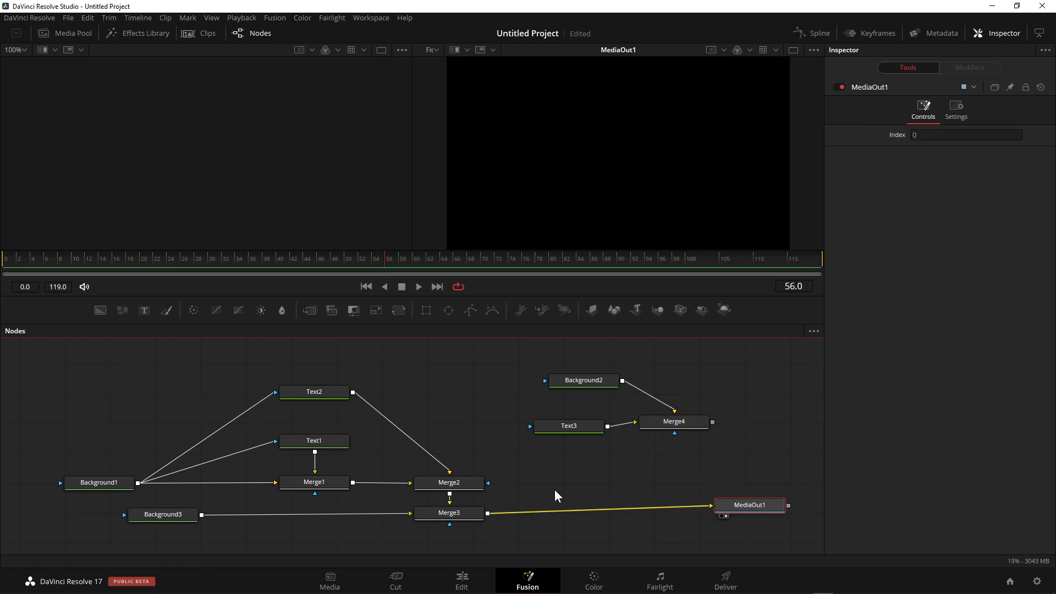
scroll(414, 413, "down", 1)
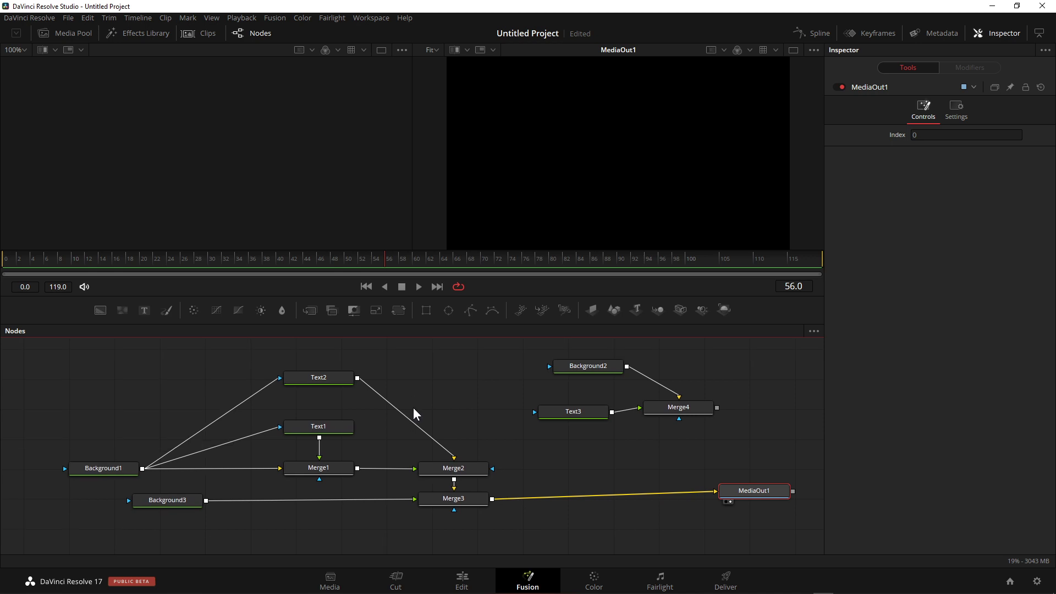
scroll(434, 449, "up", 2)
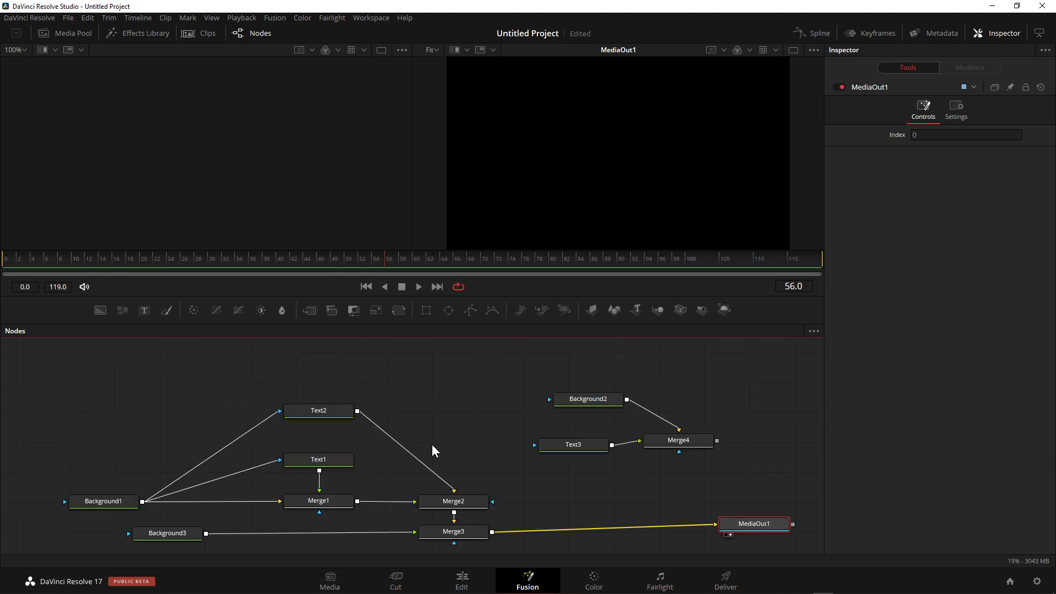
scroll(433, 450, "down", 2)
scroll(435, 429, "down", 1)
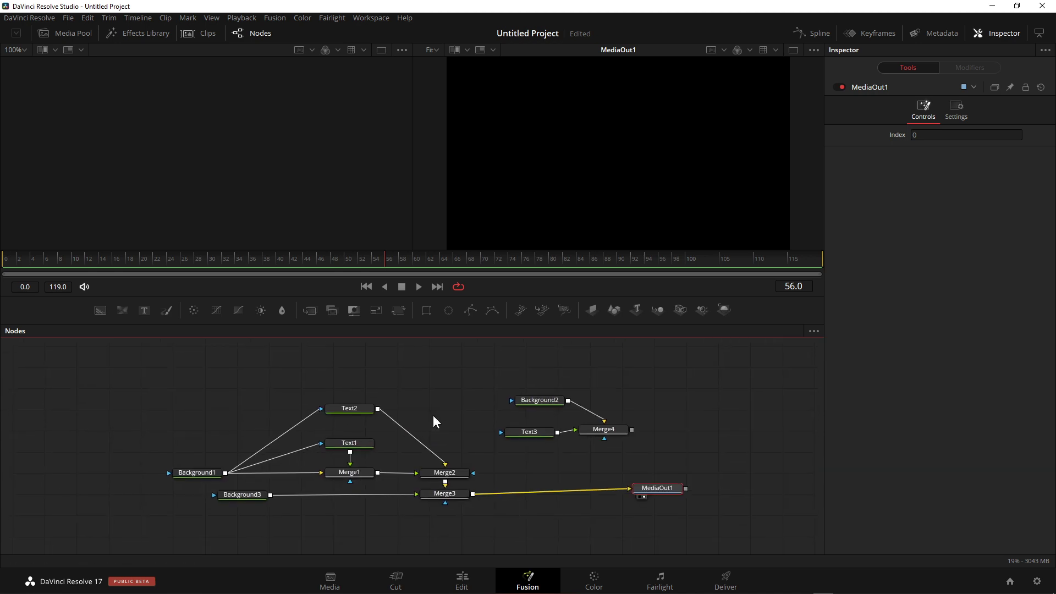
left_click_drag(636, 488, 640, 496)
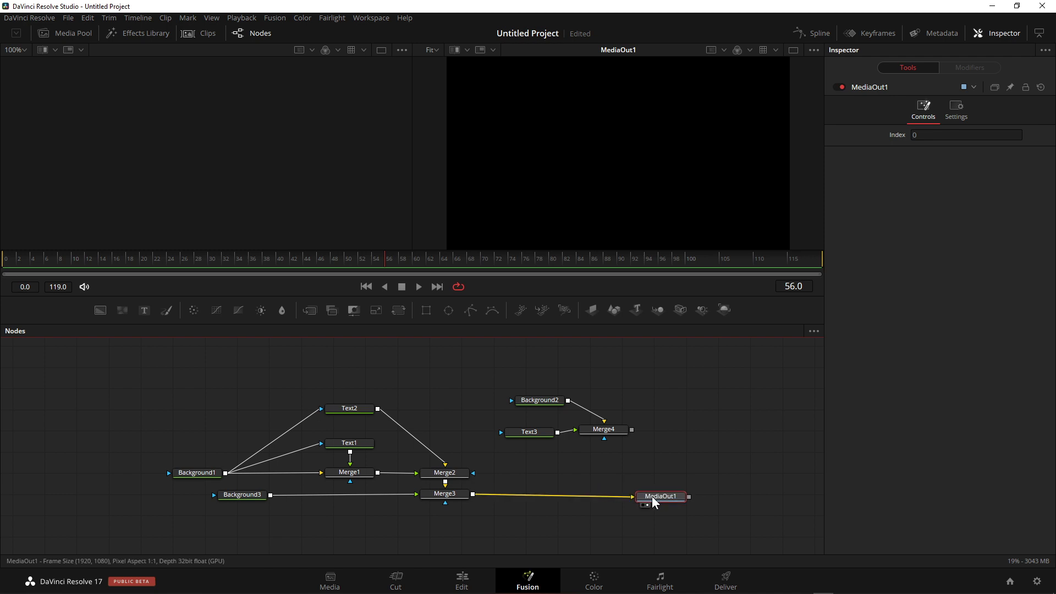
Step: Select Background1, Text1, Text2, Merge1 and Merge2 together, move the group higher above Background3 and Merge3, and clear the selection
left_click_drag(133, 384, 463, 479)
left_click_drag(335, 474, 334, 434)
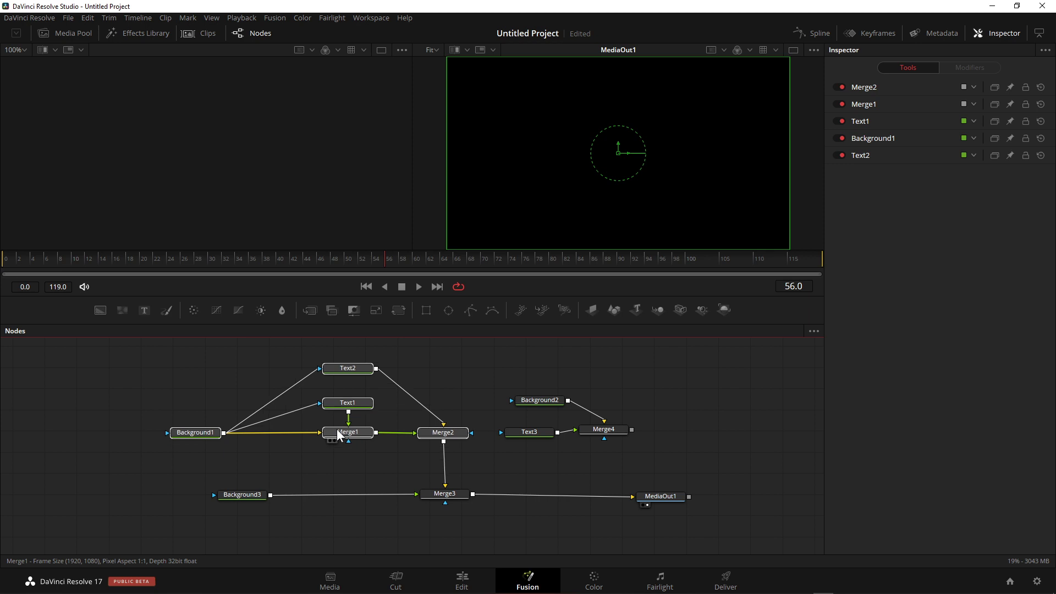
left_click(507, 467)
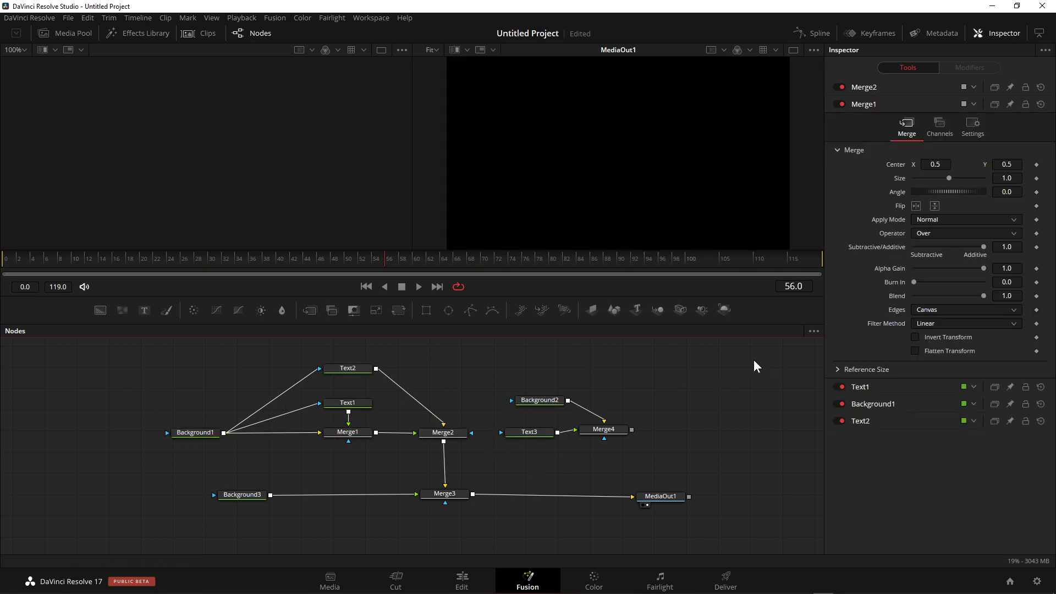
Step: Add an unconnected Merge3D node beyond Merge4, place an ImagePlane3D node above it, and connect the plane's output to the Merge3D
left_click_drag(664, 314, 707, 396)
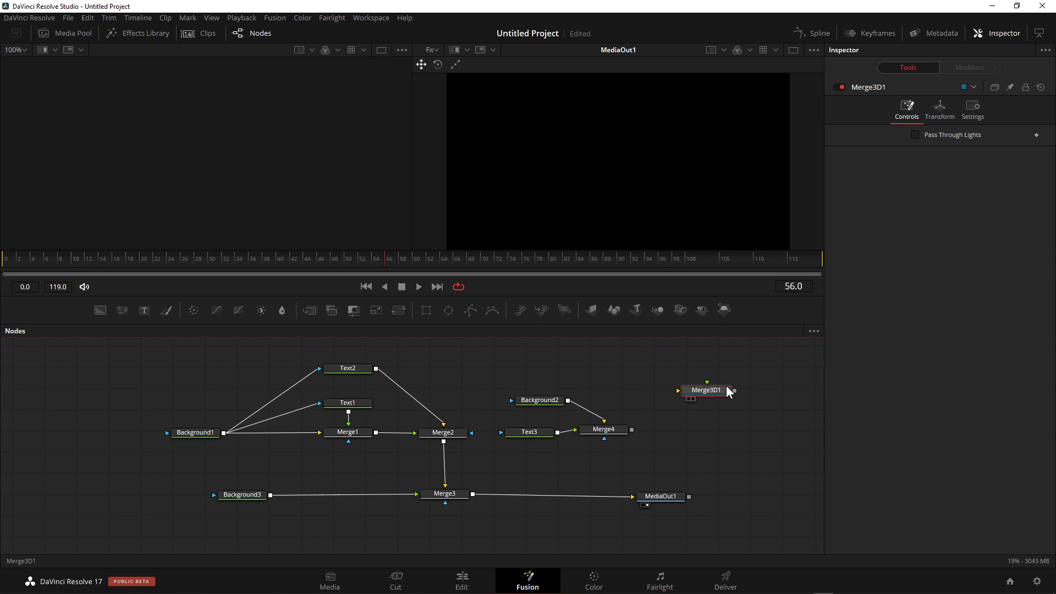
left_click_drag(592, 310, 643, 361)
left_click_drag(671, 359, 683, 390)
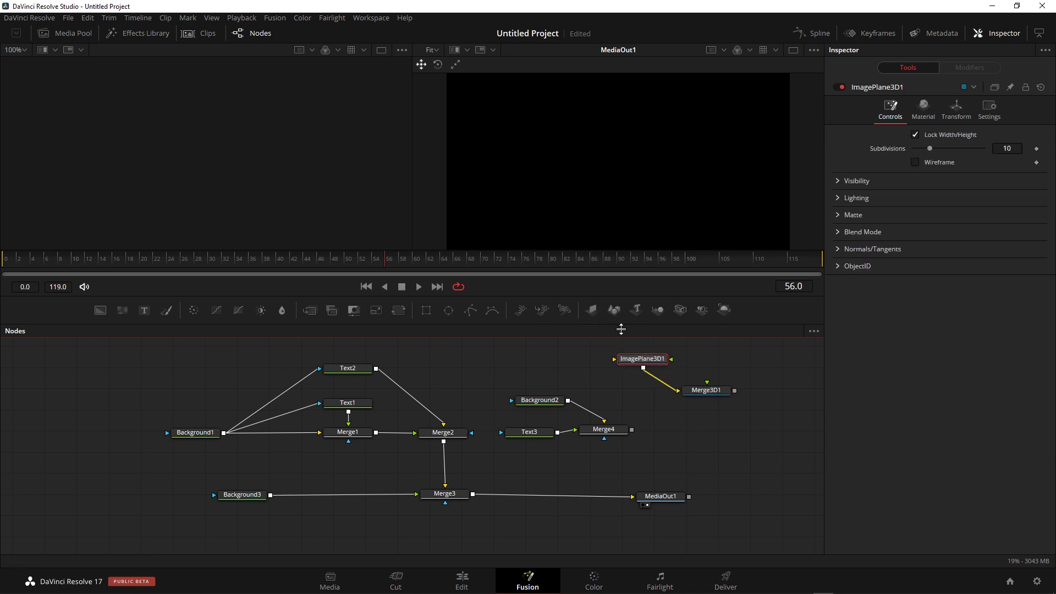
Step: Add three more ImagePlane3D nodes, one above and two below Merge3D1, and connect each one to its own Merge3D1 input
left_click_drag(592, 310, 709, 353)
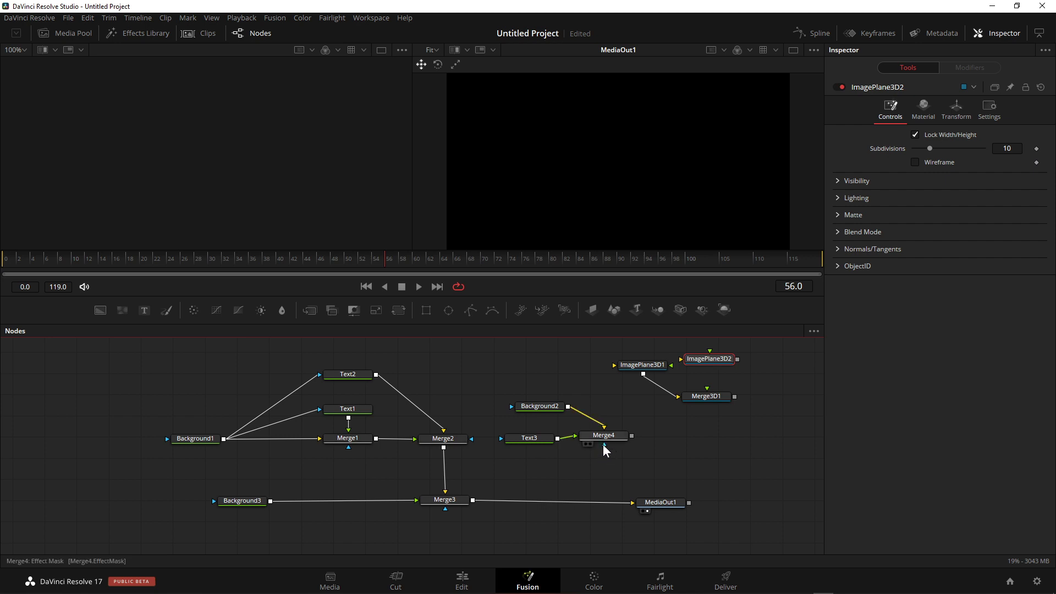
left_click_drag(738, 359, 744, 398)
left_click_drag(612, 338, 728, 407)
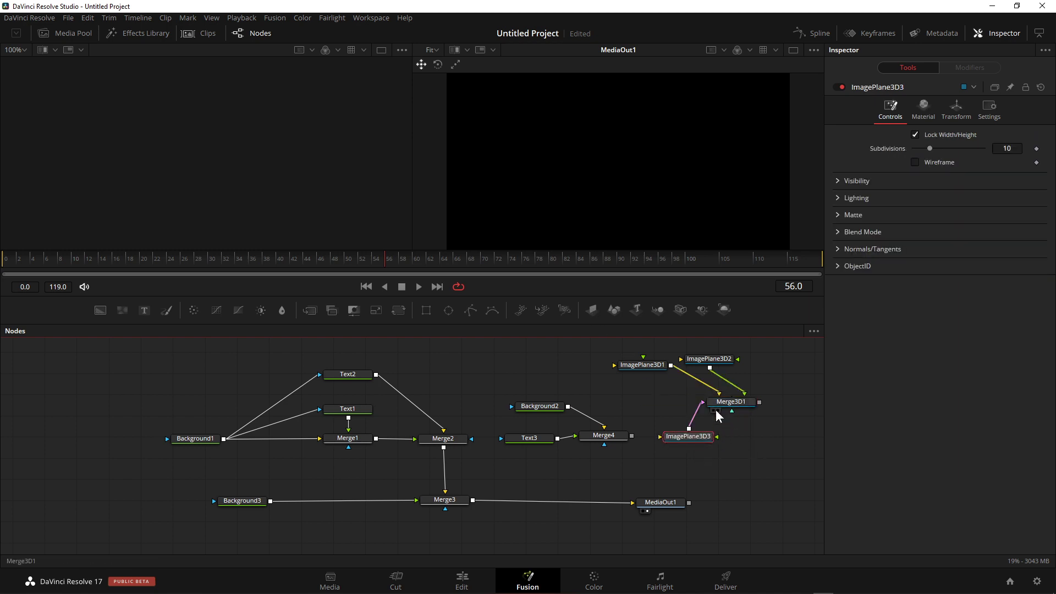
mouse_move(590, 311)
left_mouse_down()
mouse_move(713, 444)
mouse_move(750, 436)
mouse_move(732, 410)
mouse_move(744, 412)
left_mouse_up()
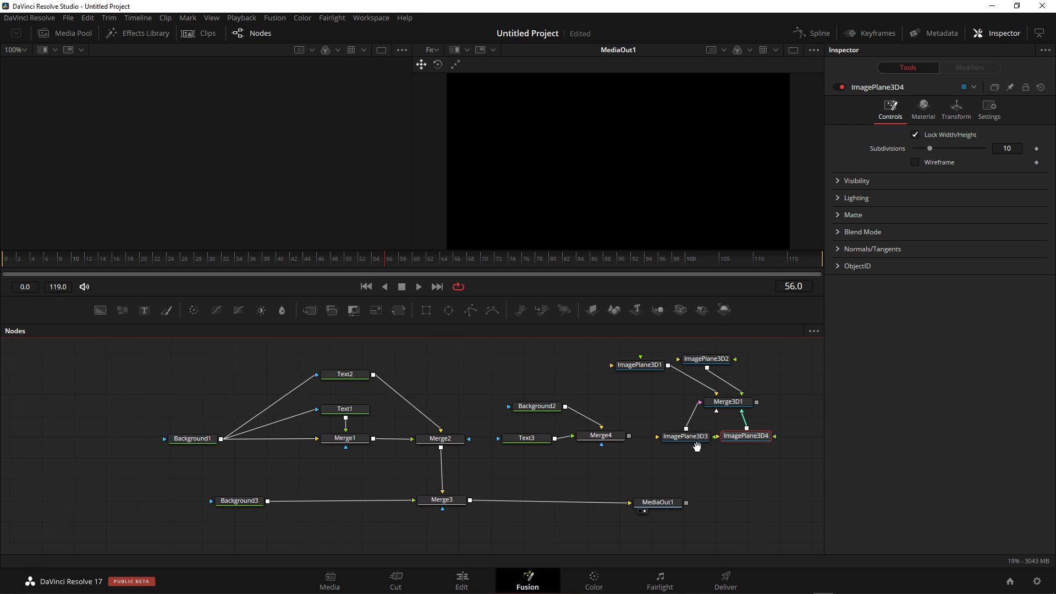
scroll(687, 463, "right", 3)
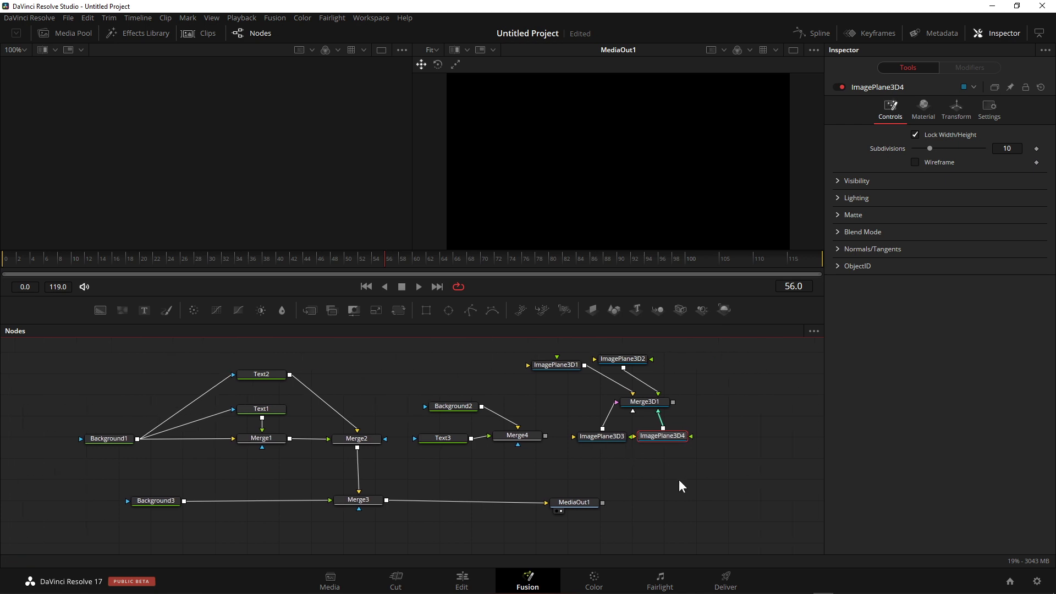